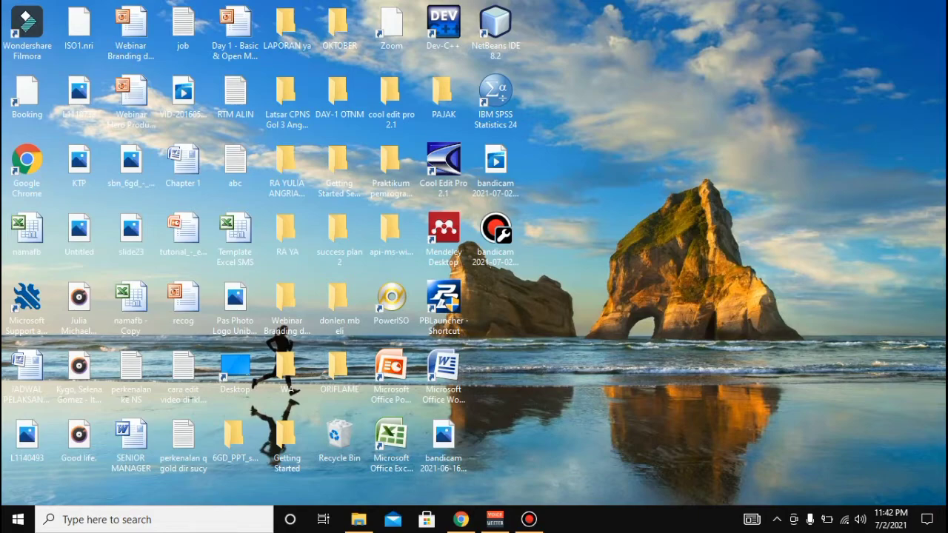
# Step: Switch to Chrome, search the web for blogger.com and open the Blogger site
pyautogui.click(460, 519)
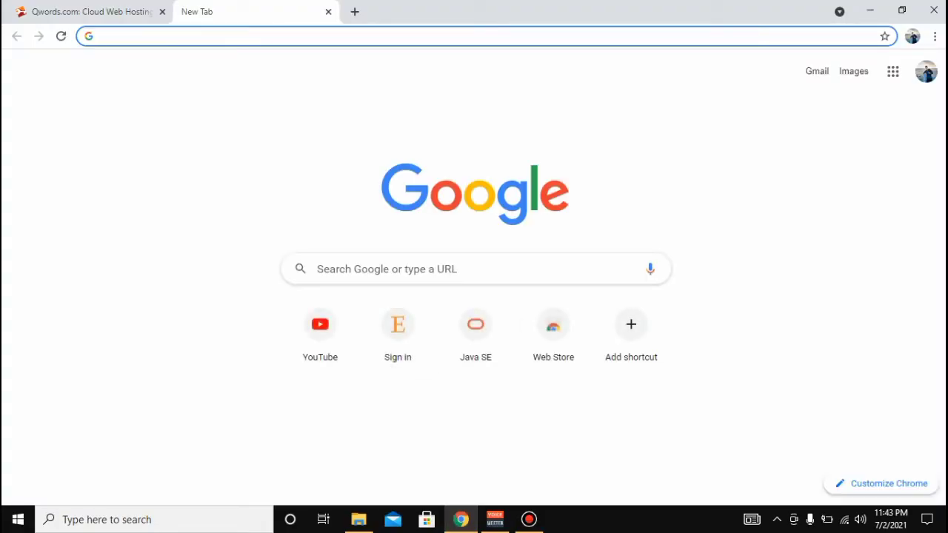
pyautogui.write('blogger.com')
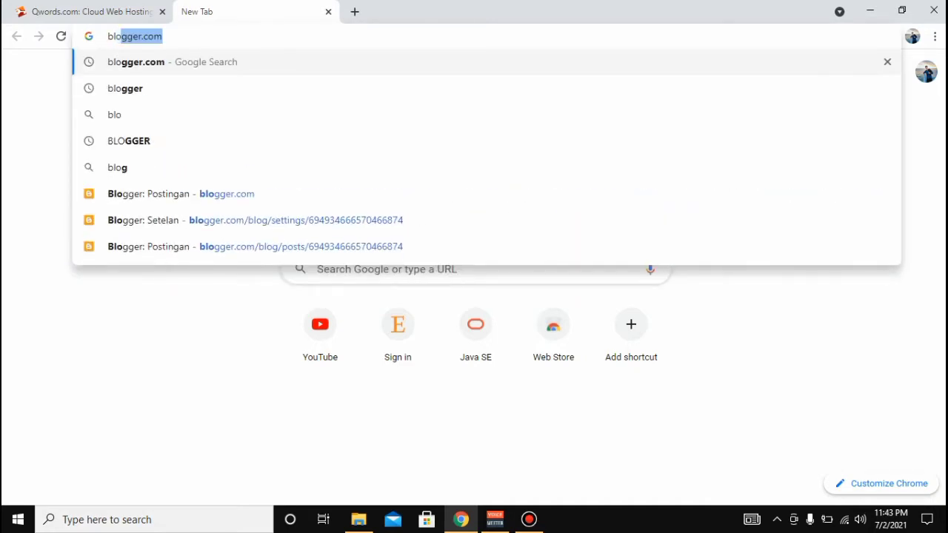
pyautogui.press('Return')
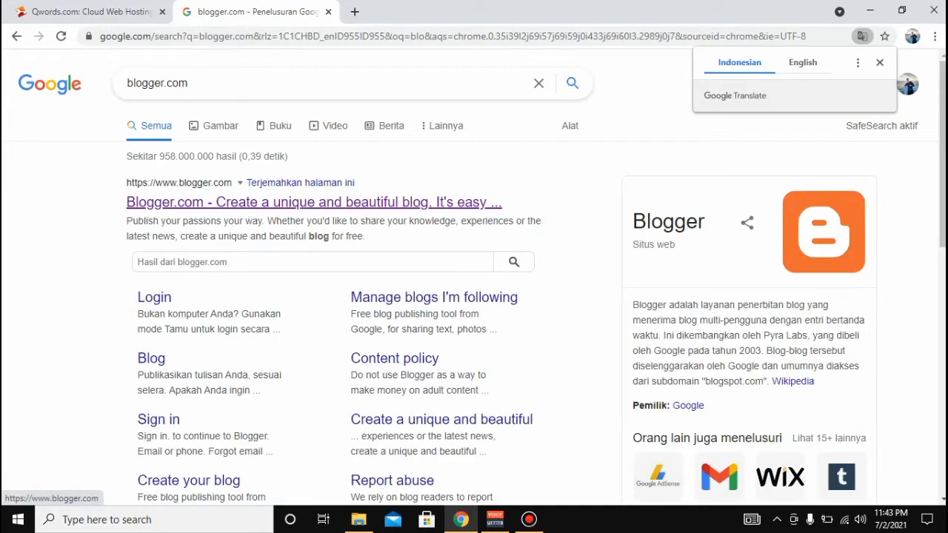
pyautogui.click(206, 202)
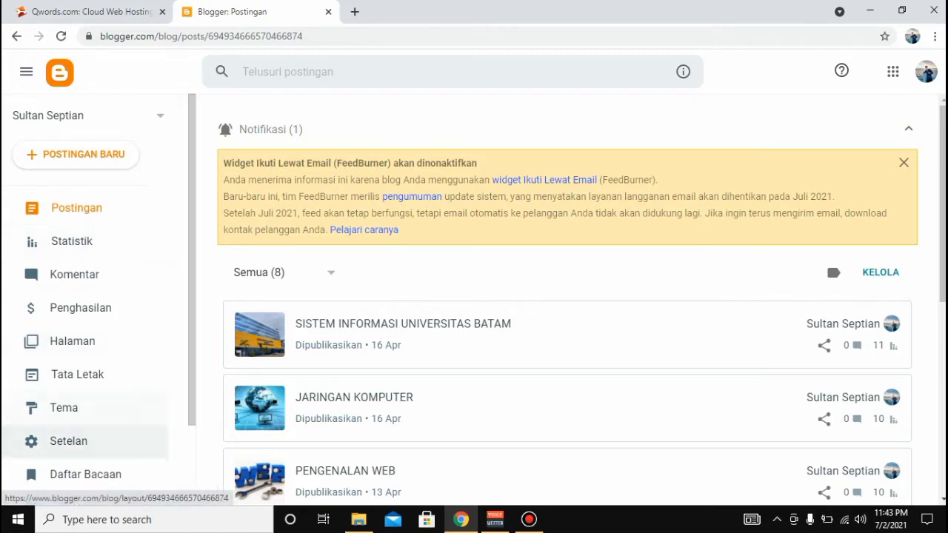
# Step: In the blog's settings, enter the www address of the owner's .my.id domain as the custom domain and try to save it
pyautogui.click(72, 241)
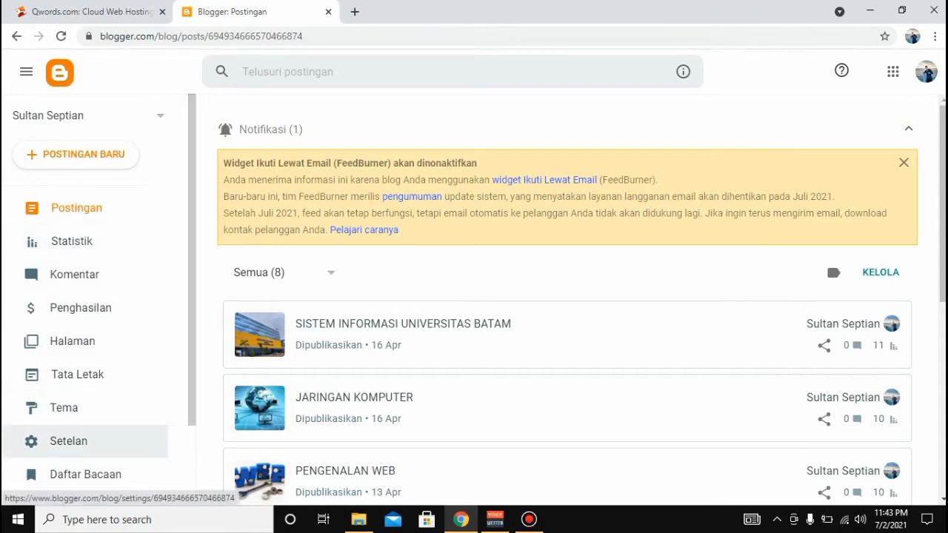
pyautogui.click(68, 441)
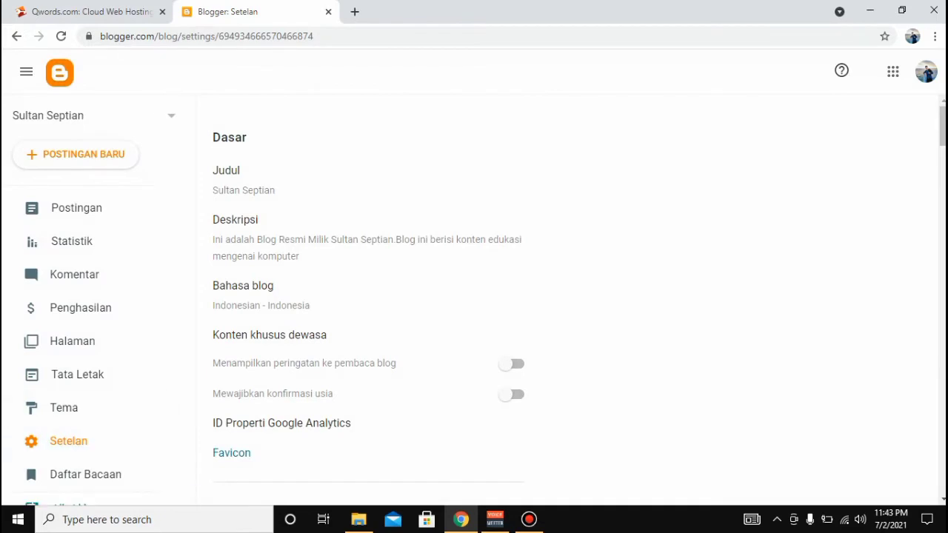
pyautogui.scroll(-4, 943, 126)
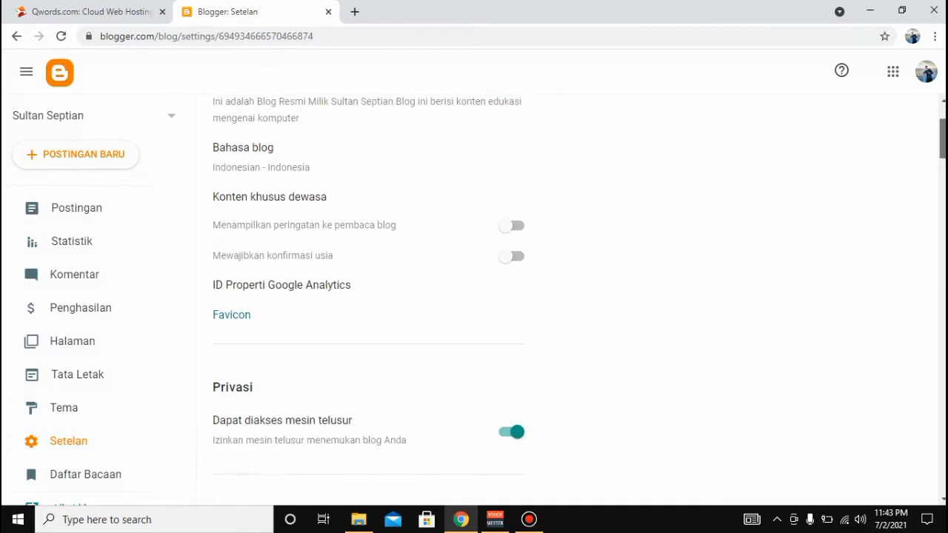
pyautogui.scroll(-3, 942, 148)
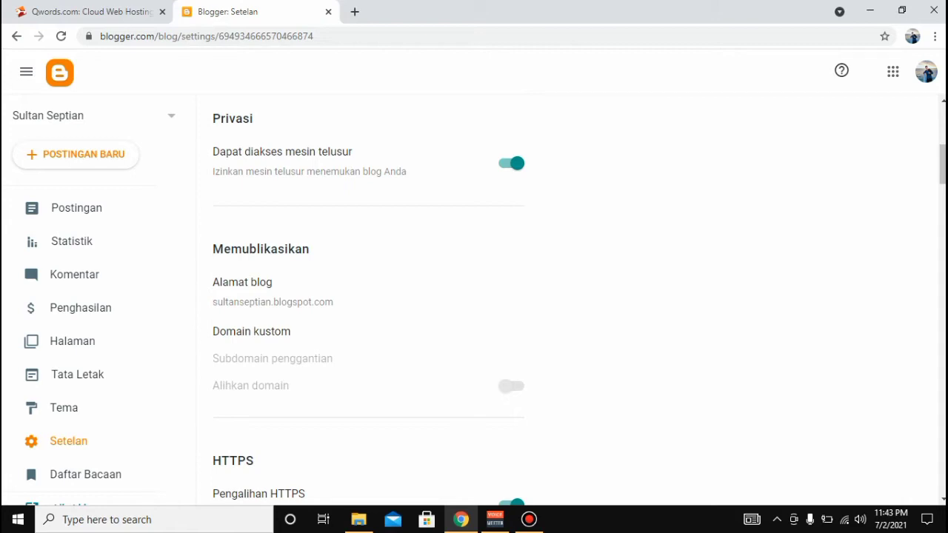
pyautogui.click(261, 331)
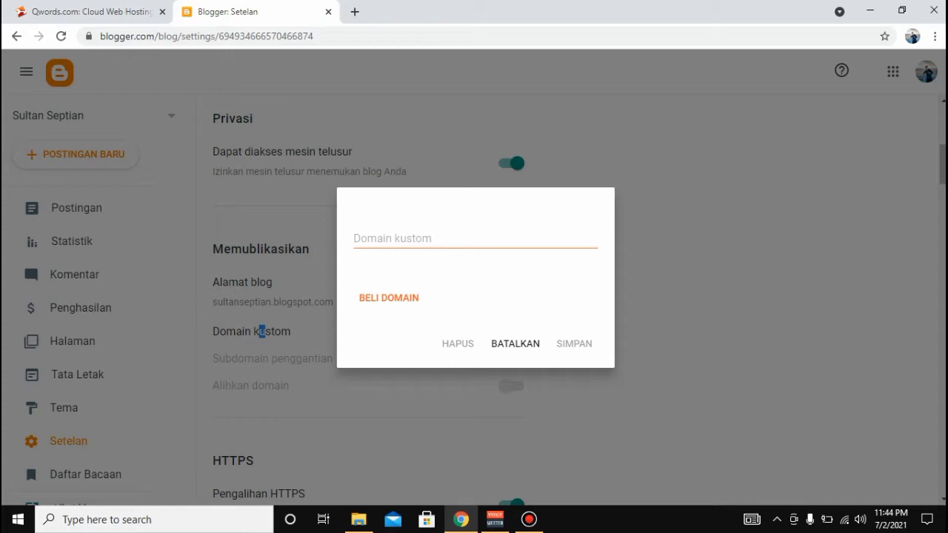
pyautogui.click(388, 242)
pyautogui.write('ww')
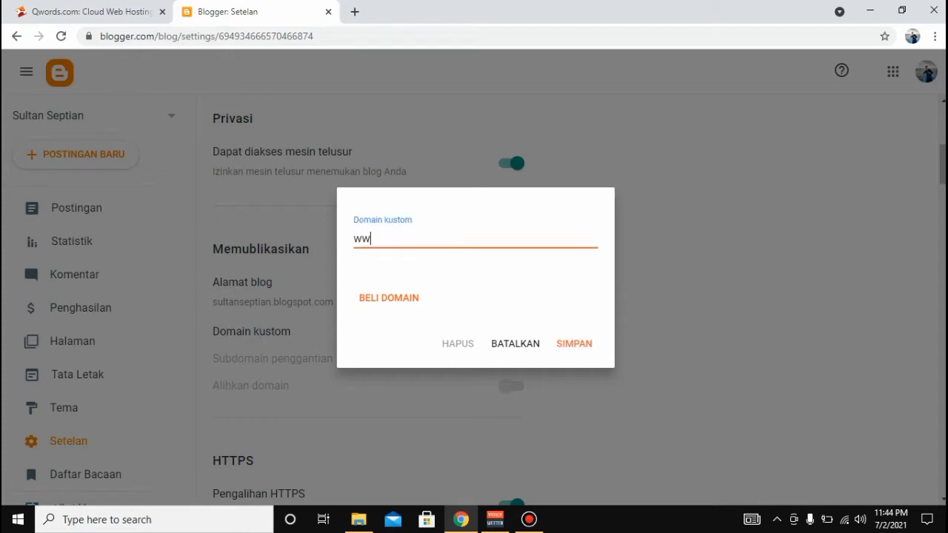
pyautogui.write('w.sultansepti')
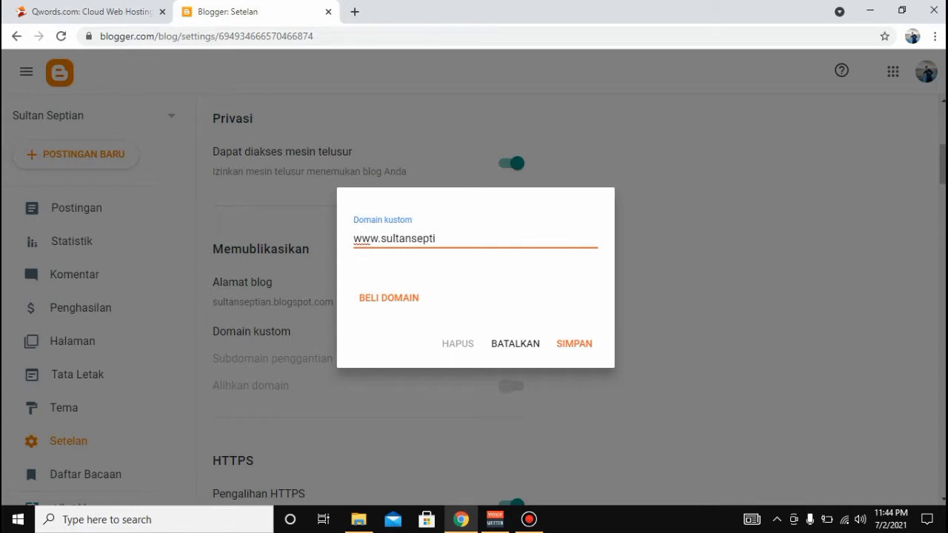
pyautogui.write('an.my.id')
pyautogui.click(576, 341)
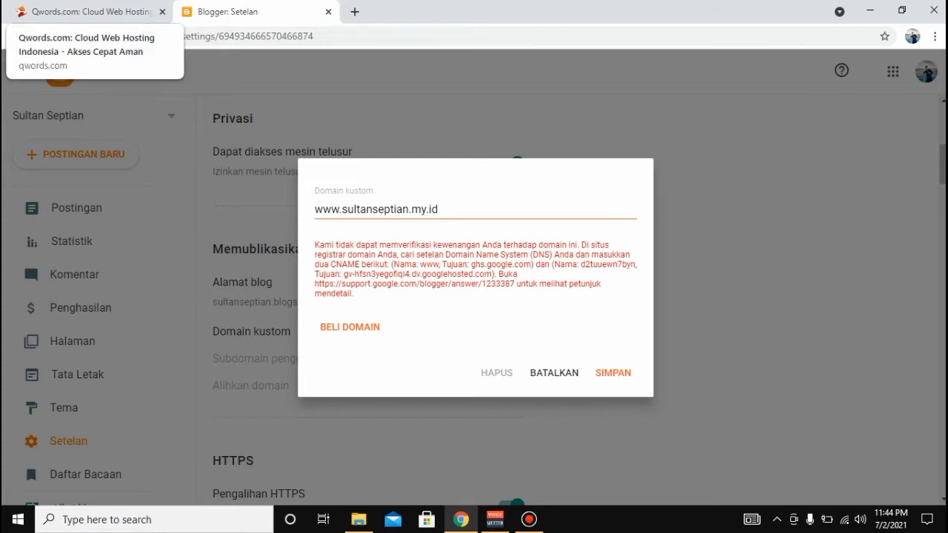
# Step: Open the Qwords client area from the Qwords site and postpone the Telegram notification activation
pyautogui.click(89, 12)
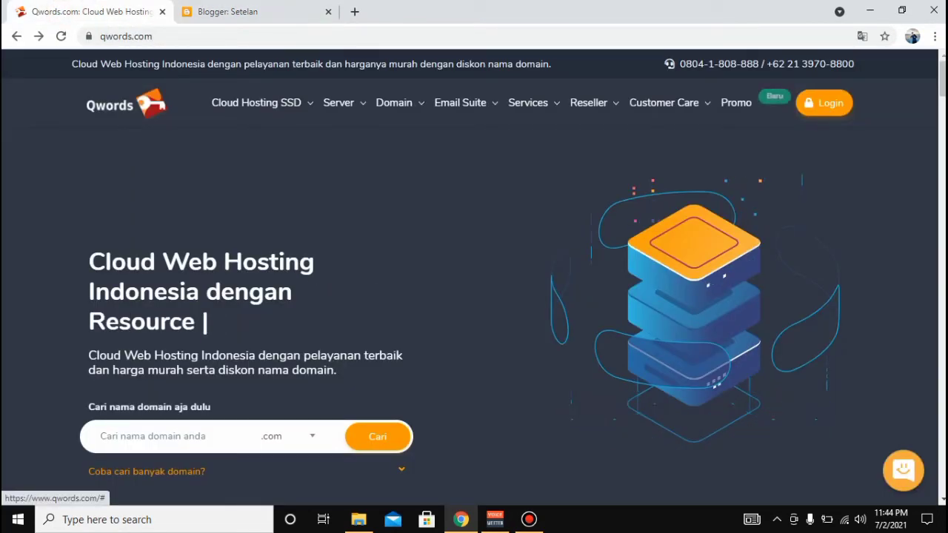
pyautogui.moveTo(824, 103)
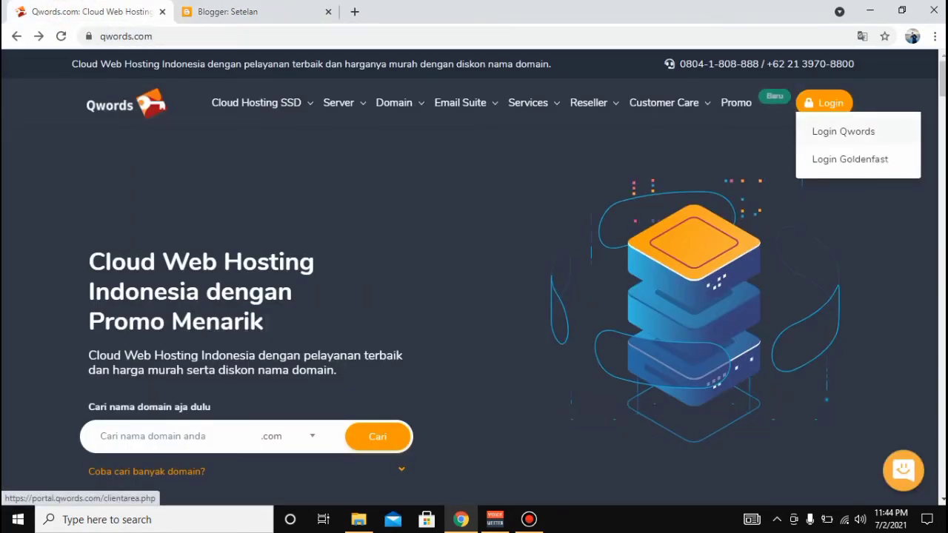
pyautogui.click(824, 131)
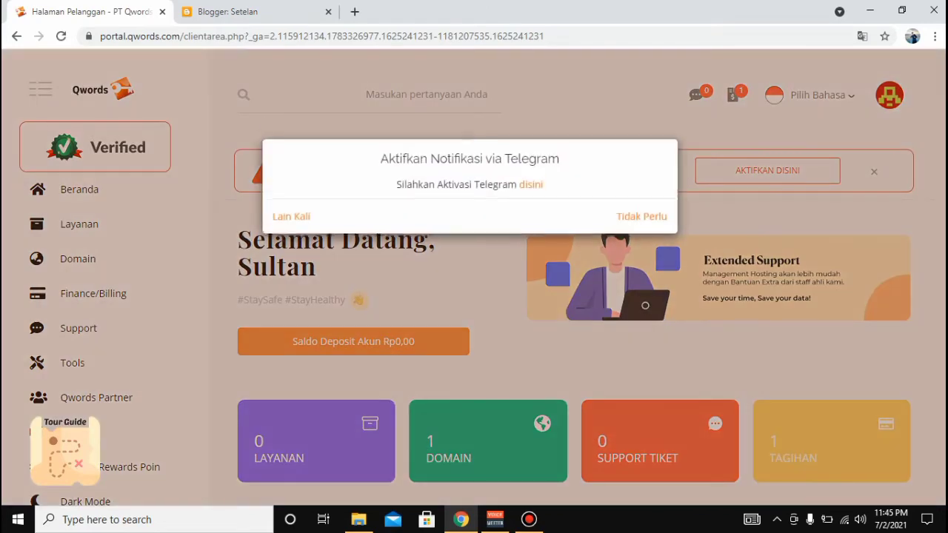
pyautogui.click(291, 217)
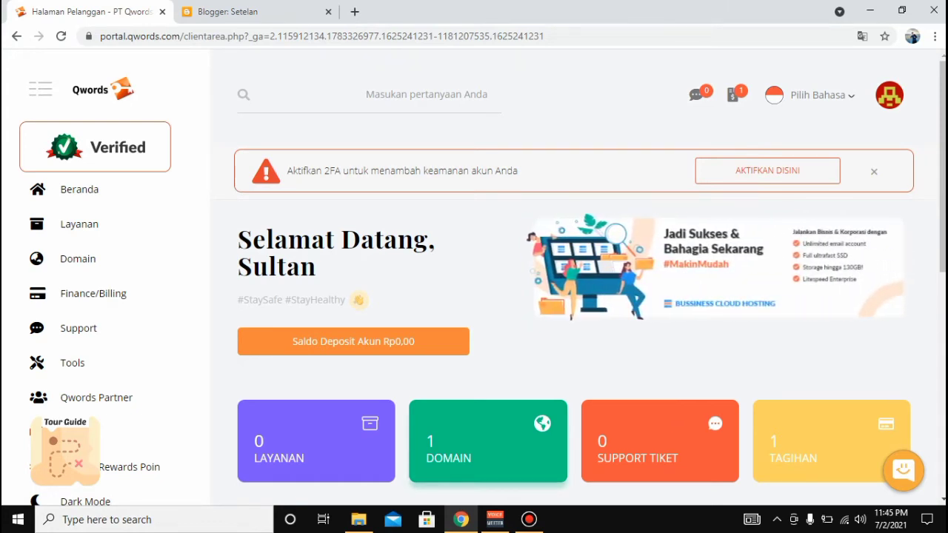
# Step: Open the management details of the account's active .my.id domain from the domain list
pyautogui.click(508, 431)
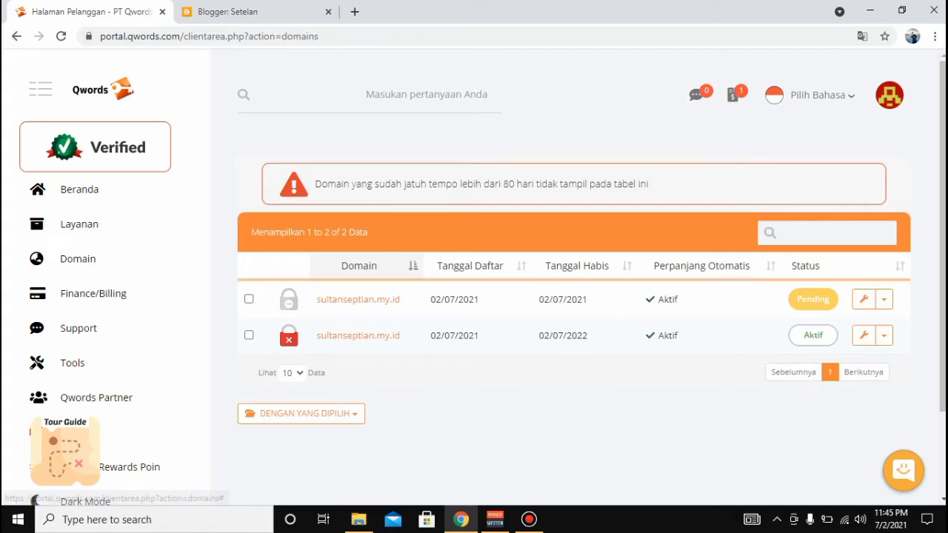
pyautogui.click(882, 337)
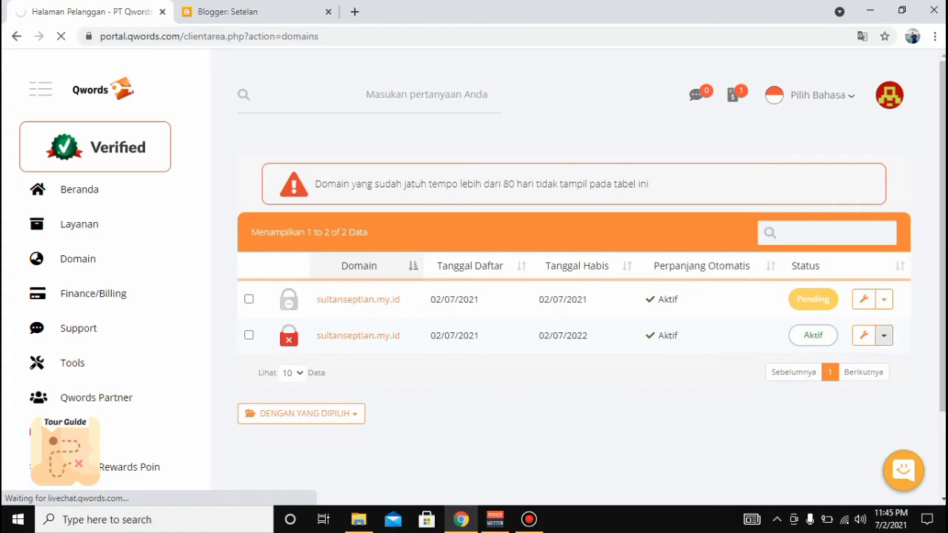
pyautogui.click(884, 335)
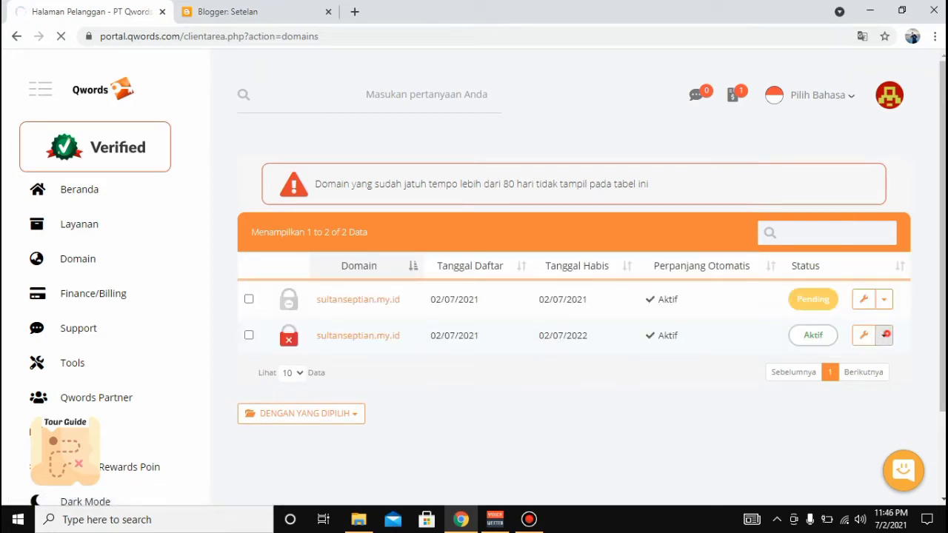
pyautogui.click(863, 335)
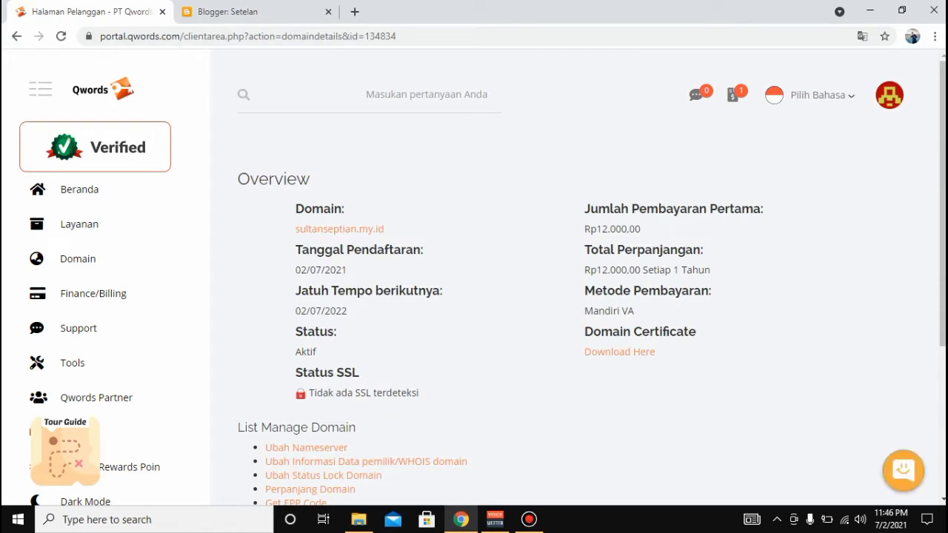
# Step: Create an empty DNS zone for the domain in Domain DNS Manager and acknowledge the message
pyautogui.scroll(-2, 481, 282)
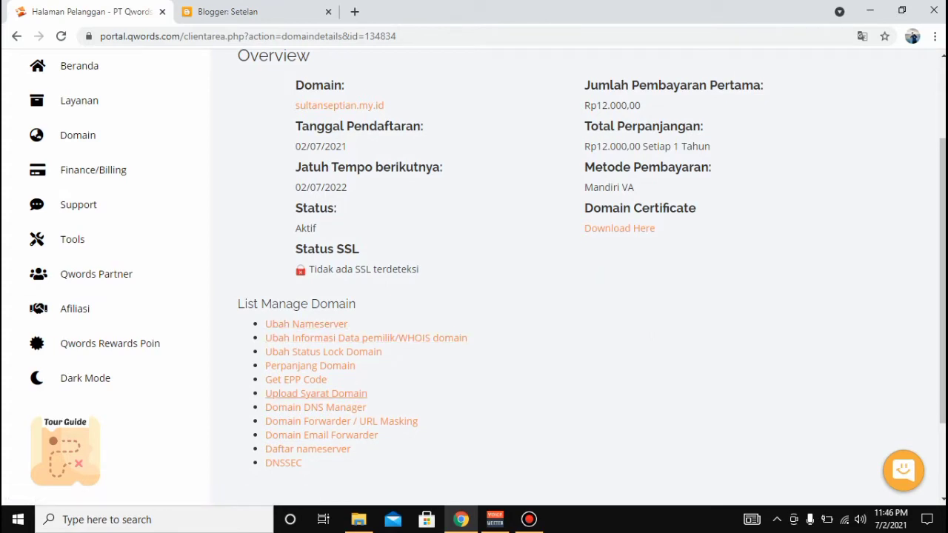
pyautogui.click(326, 407)
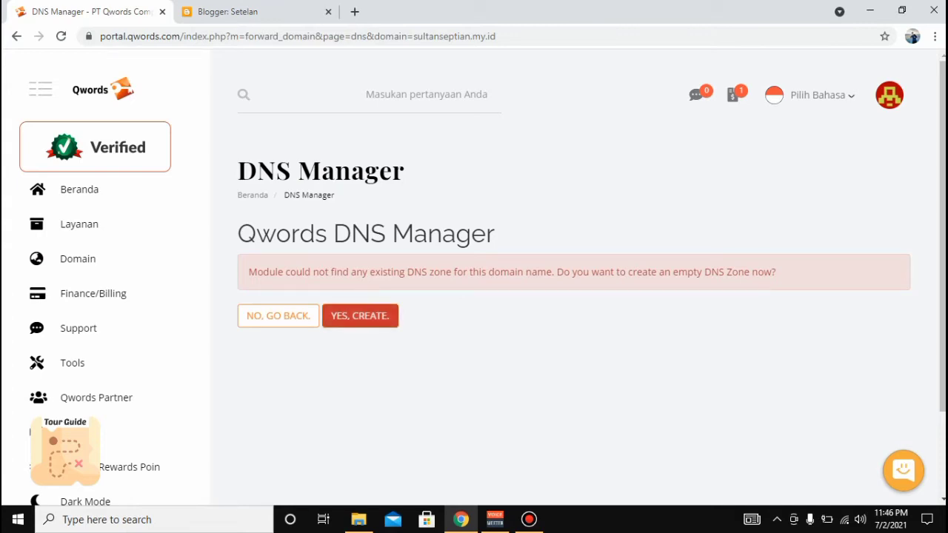
pyautogui.click(360, 315)
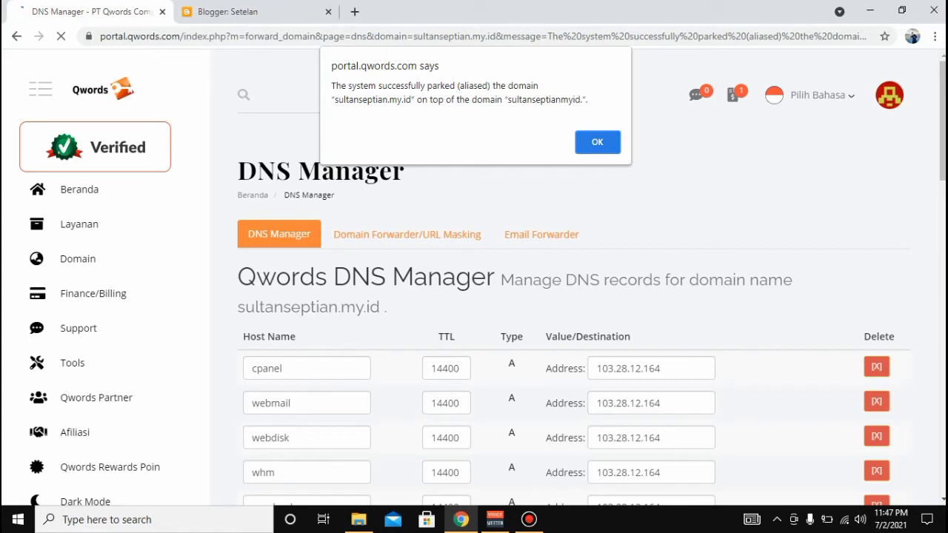
pyautogui.click(597, 142)
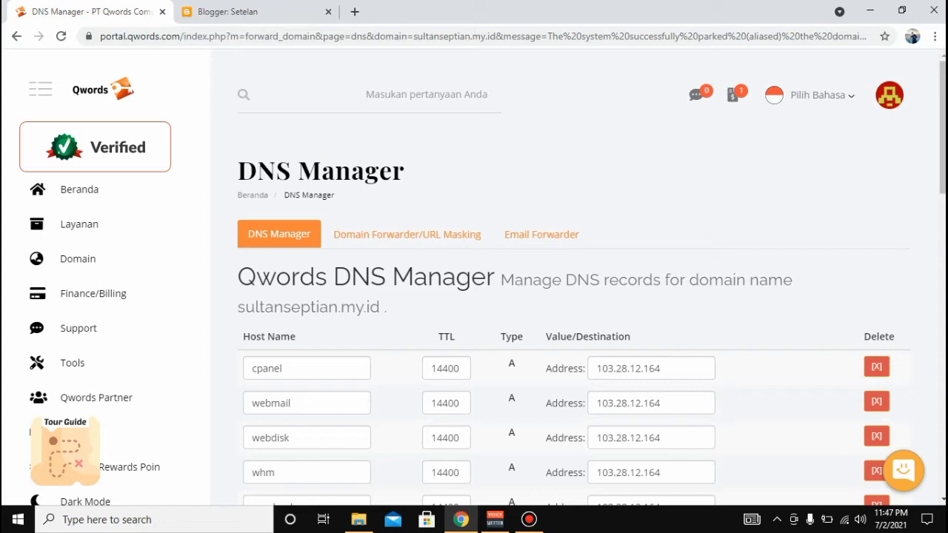
# Step: Open the destination value of the www CNAME record for editing in the DNS record list
pyautogui.scroll(-1, 483, 277)
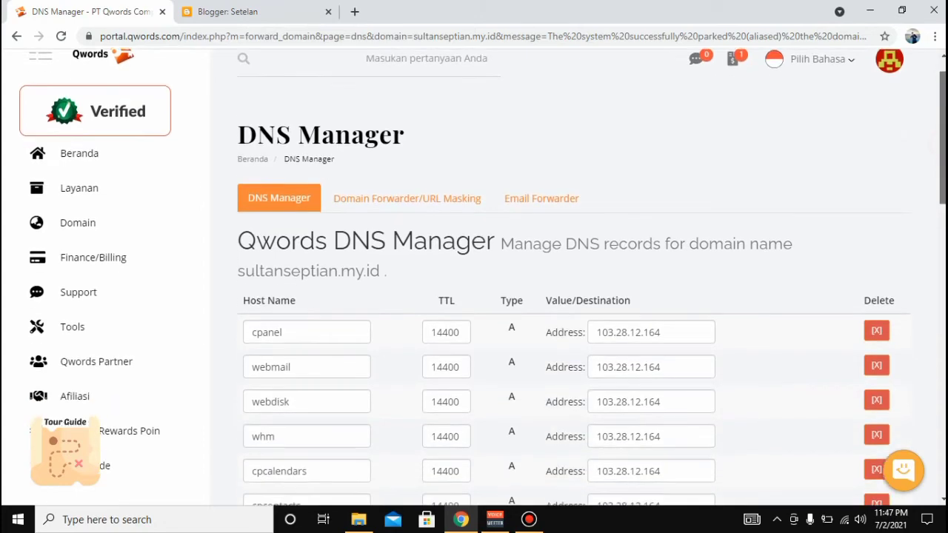
pyautogui.scroll(-5, 482, 277)
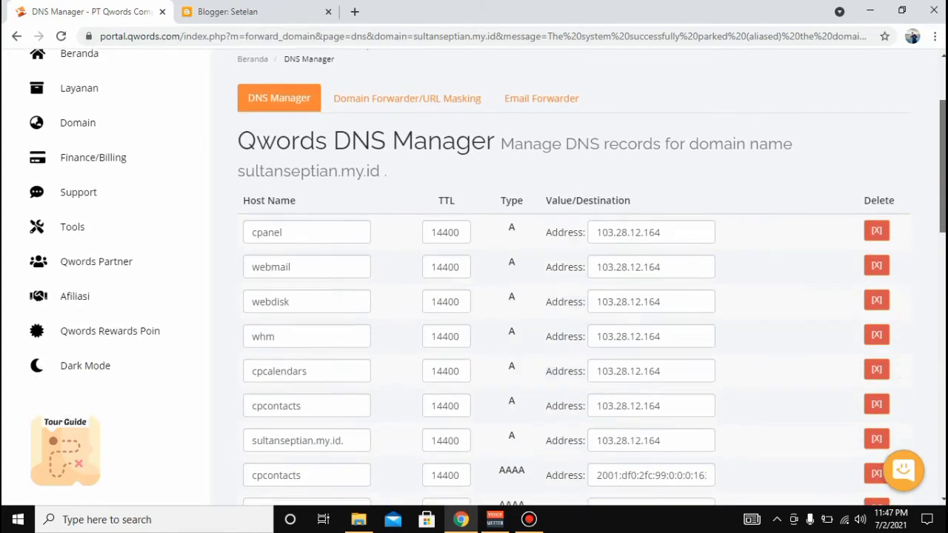
pyautogui.scroll(-1, 595, 276)
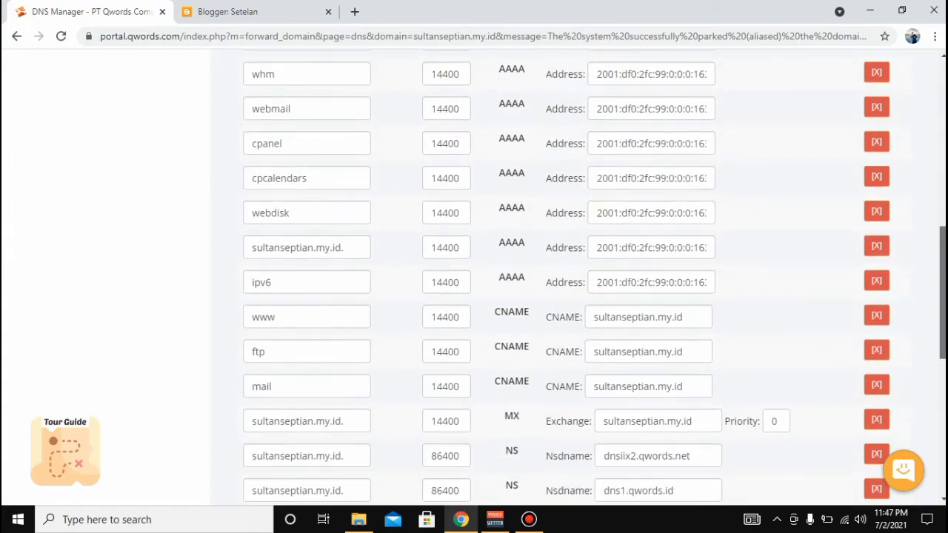
pyautogui.scroll(-1, 595, 276)
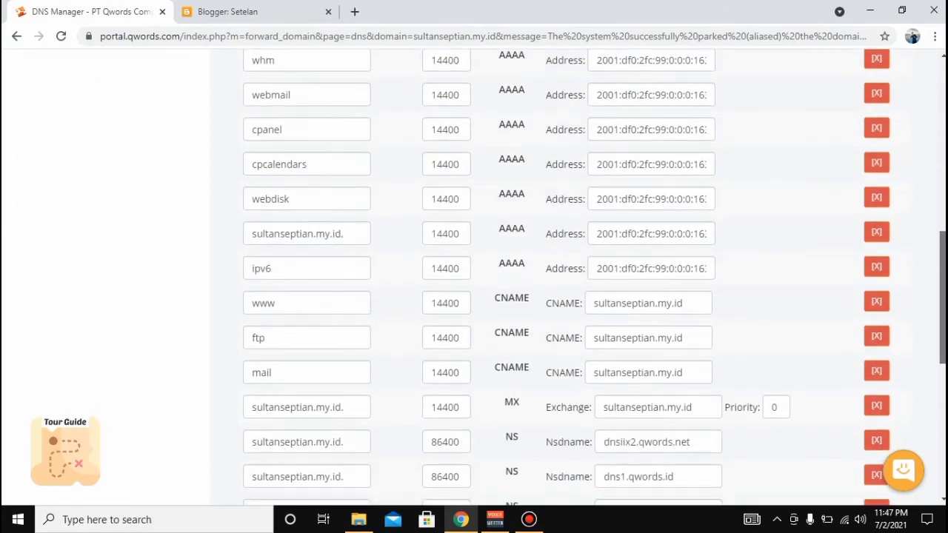
pyautogui.scroll(-2, 594, 278)
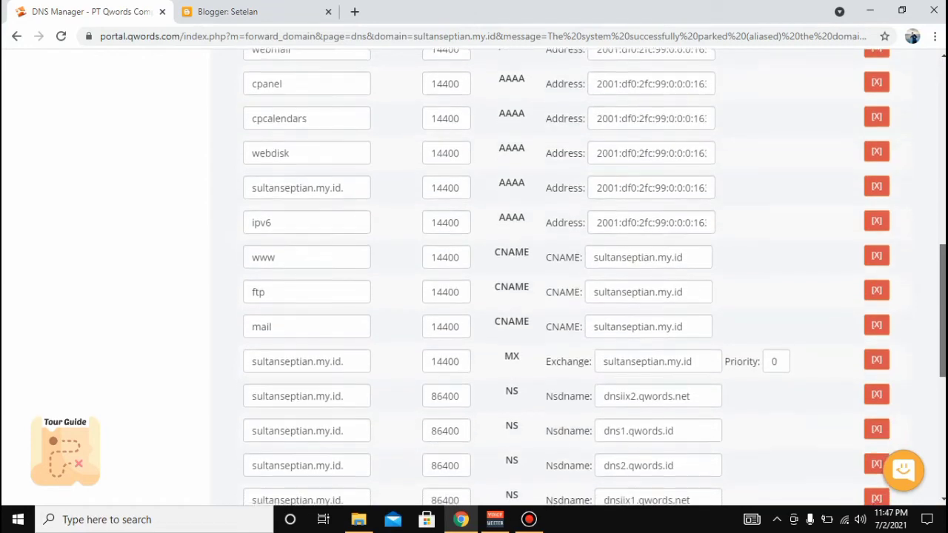
pyautogui.scroll(-1, 595, 278)
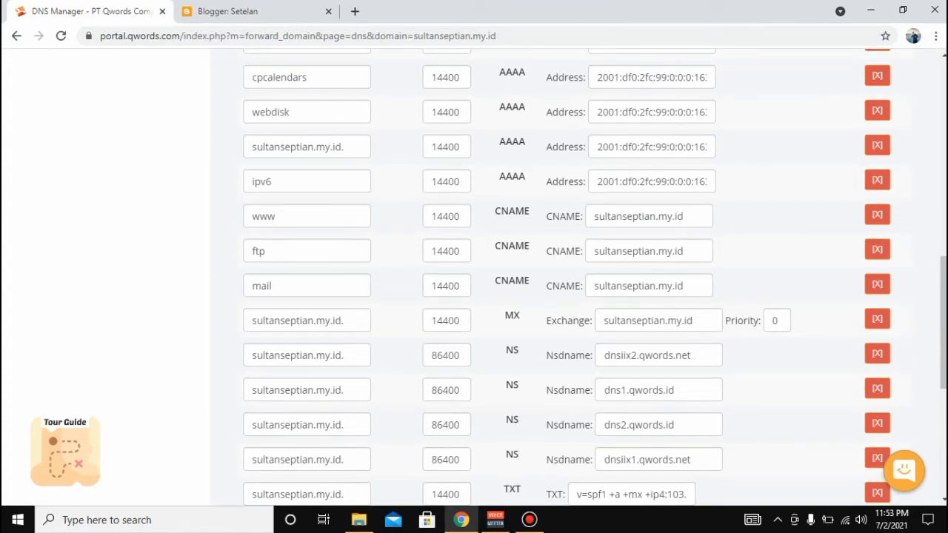
pyautogui.click(688, 217)
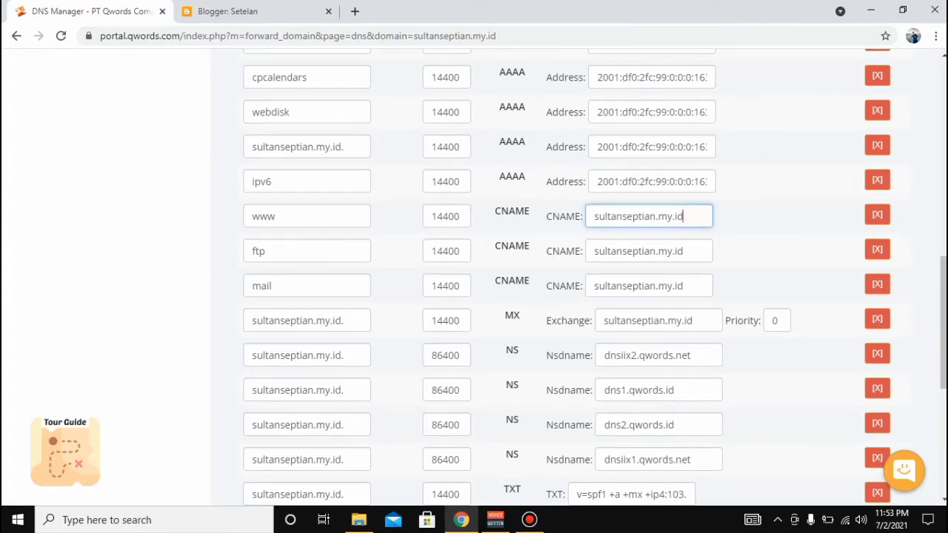
# Step: Copy the CNAME target ghs.google.com from Blogger's custom domain message and return to the Qwords DNS Manager
pyautogui.hotkey('ctrl', 'Tab')
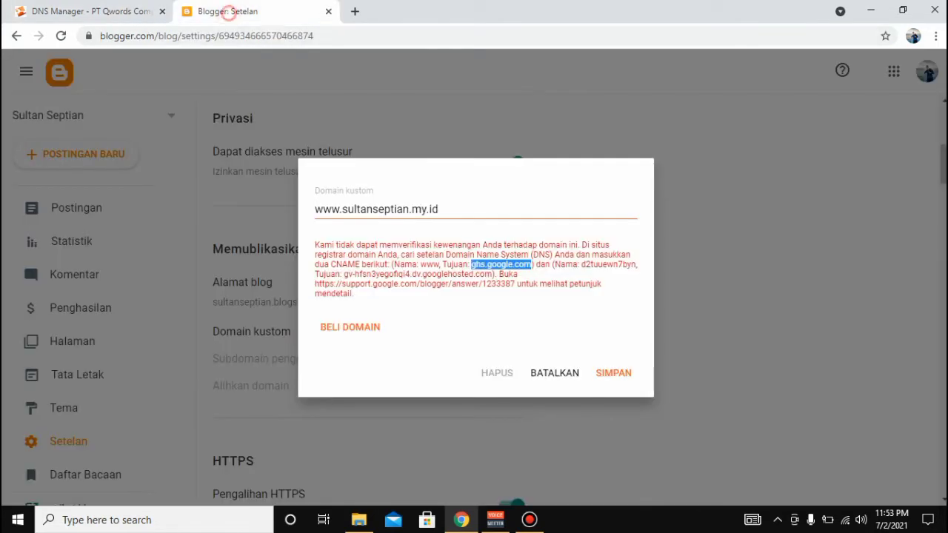
pyautogui.click(493, 264)
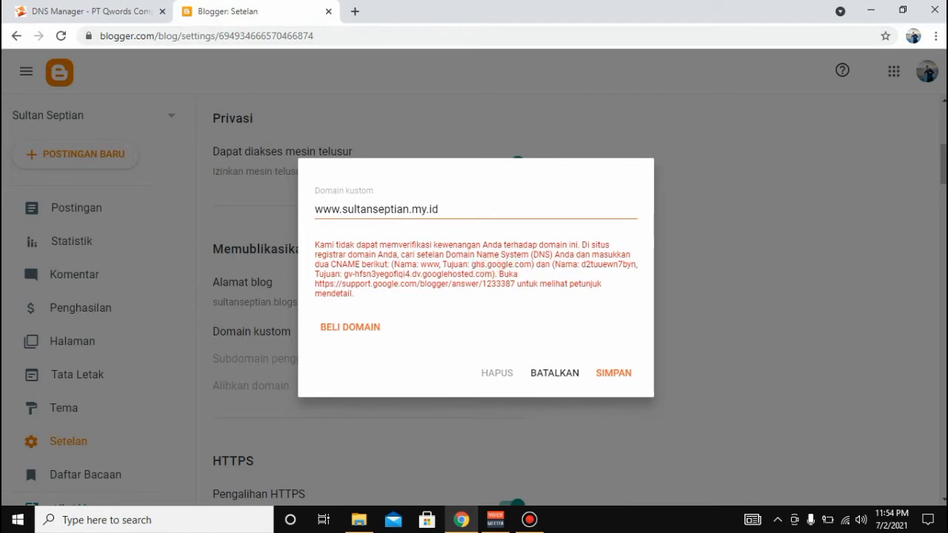
pyautogui.moveTo(471, 265); pyautogui.dragTo(531, 264)
pyautogui.hotkey('ctrl', 'c')
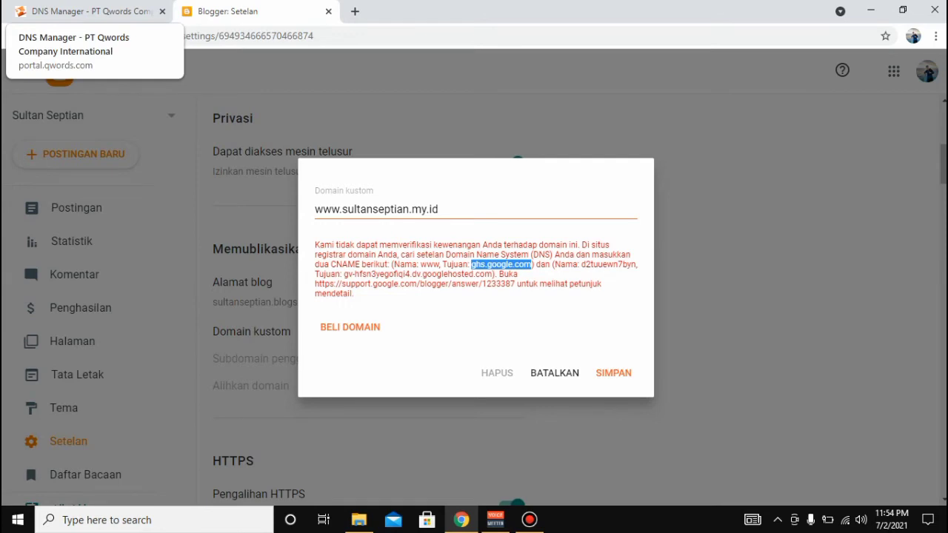
pyautogui.click(89, 12)
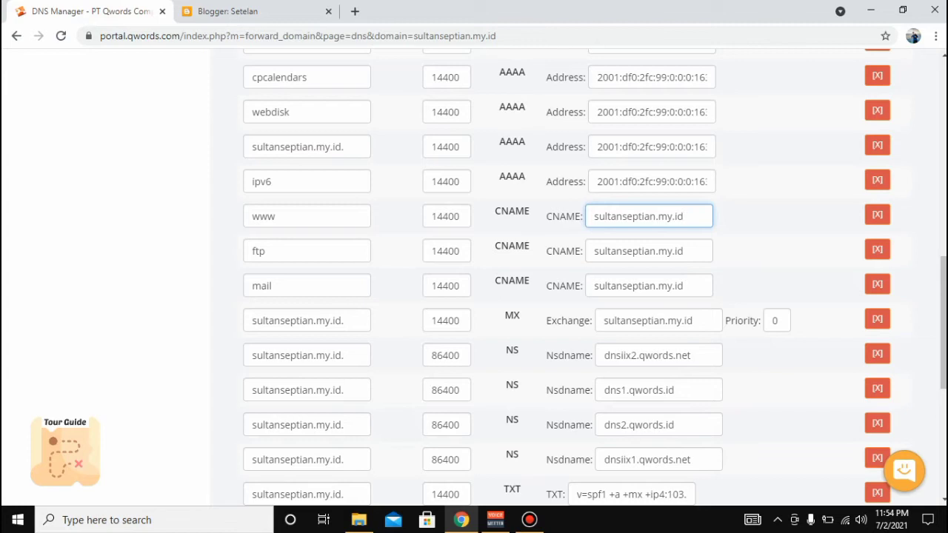
# Step: Replace the destination of the www CNAME record with ghs.google.com
pyautogui.press('BackSpace')
pyautogui.press('BackSpace')
pyautogui.press('BackSpace')
pyautogui.press('BackSpace')
pyautogui.press('BackSpace')
pyautogui.press('BackSpace')
pyautogui.press('BackSpace')
pyautogui.press('BackSpace')
pyautogui.press('BackSpace')
pyautogui.press('BackSpace')
pyautogui.press('BackSpace')
pyautogui.press('BackSpace')
pyautogui.press('BackSpace')
pyautogui.press('BackSpace')
pyautogui.press('BackSpace')
pyautogui.press('BackSpace')
pyautogui.press('BackSpace')
pyautogui.press('BackSpace')
pyautogui.press('BackSpace')
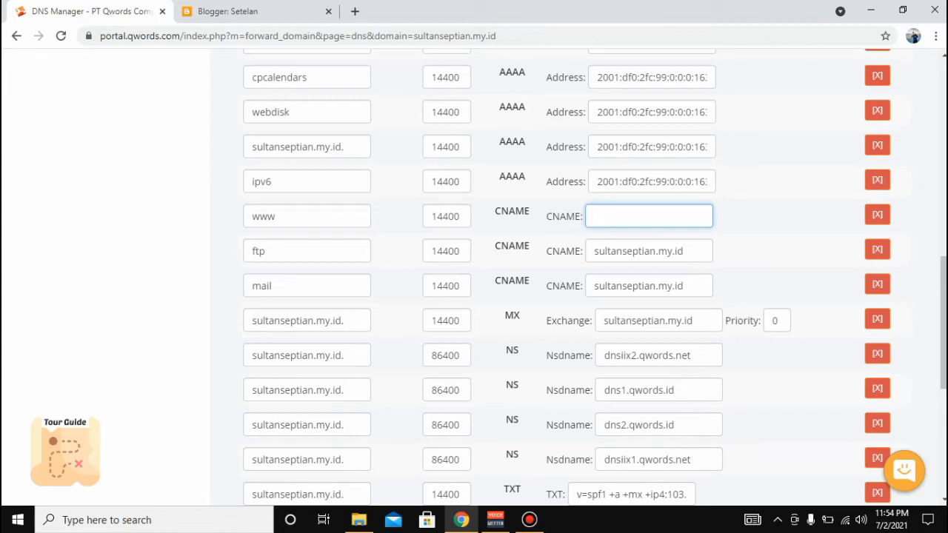
pyautogui.hotkey('ctrl', 'v')
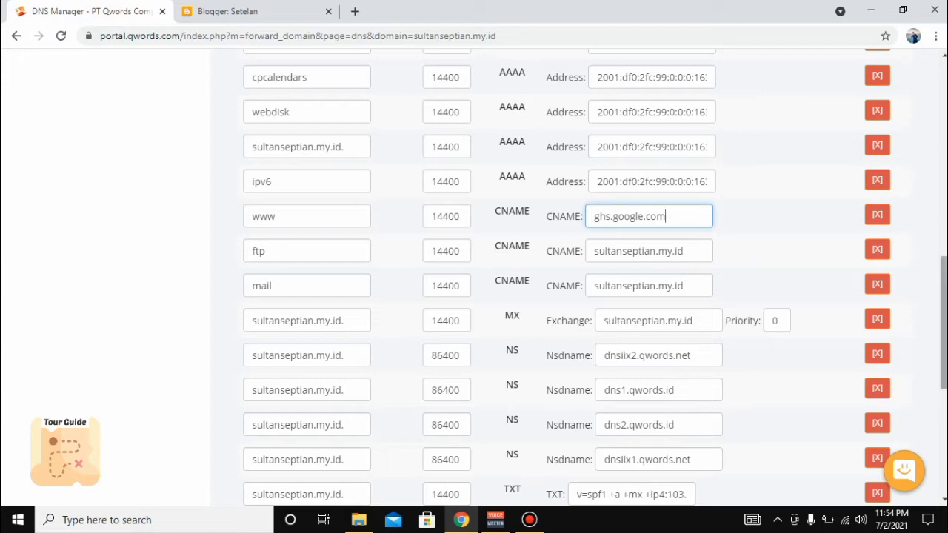
# Step: Copy the second CNAME's name from Blogger's custom domain message into the new DNS record's host name and set the record type to CNAME
pyautogui.scroll(-3, 592, 277)
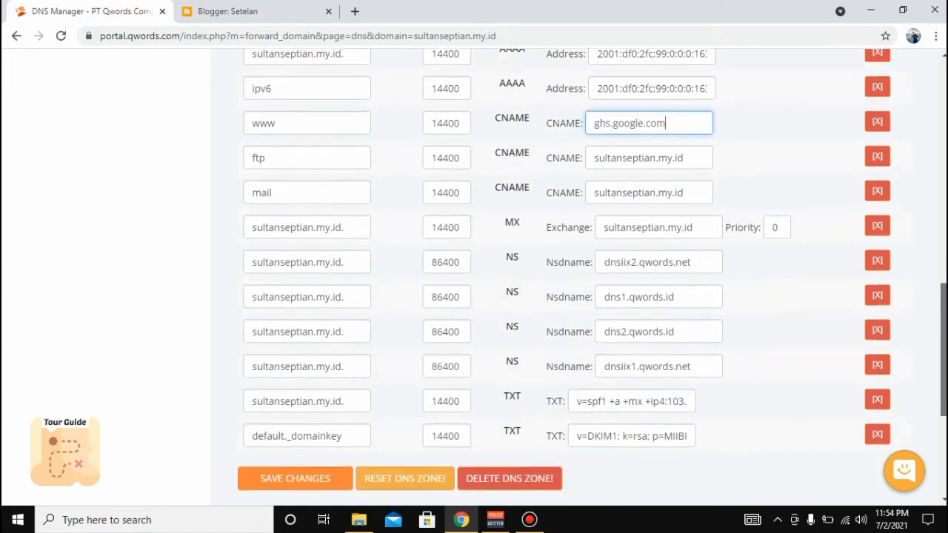
pyautogui.scroll(-2, 593, 277)
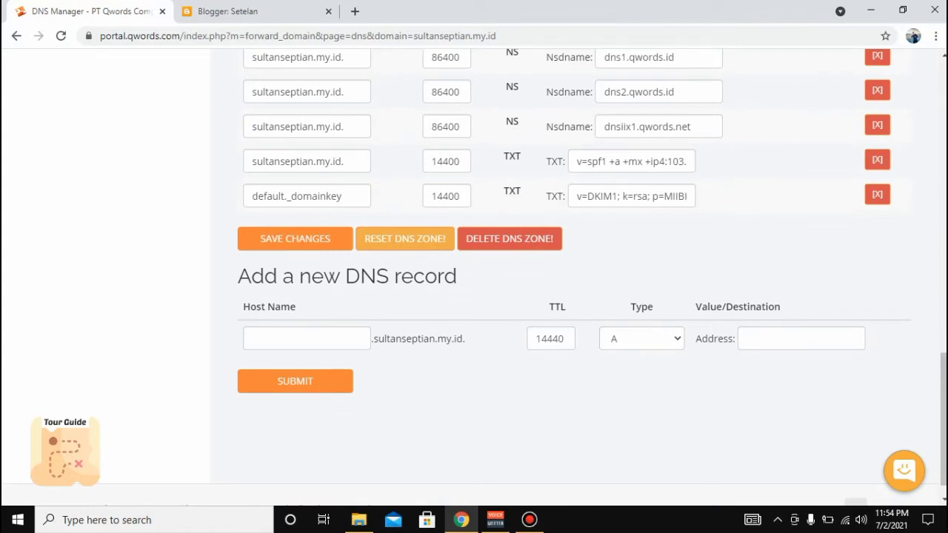
pyautogui.hotkey('ctrl', 'Tab')
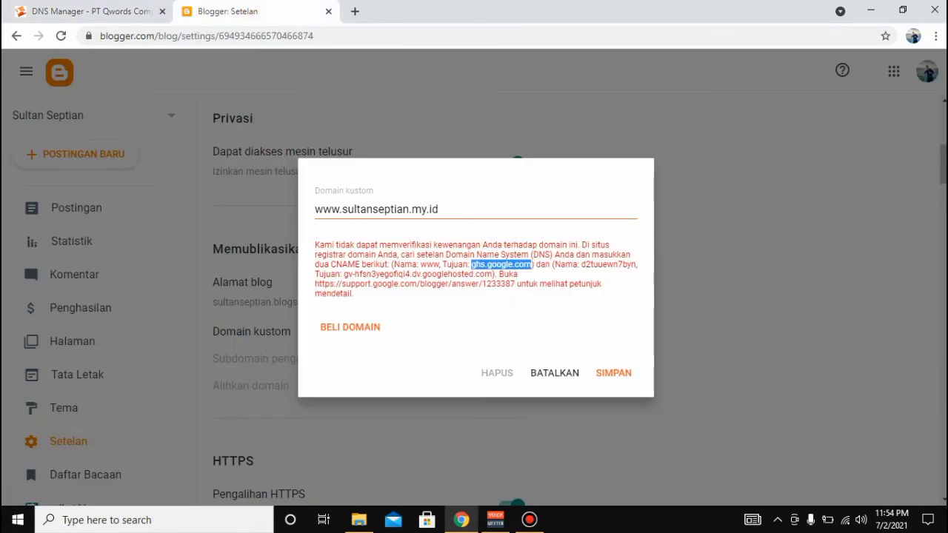
pyautogui.moveTo(581, 264); pyautogui.dragTo(636, 264)
pyautogui.hotkey('ctrl', 'c')
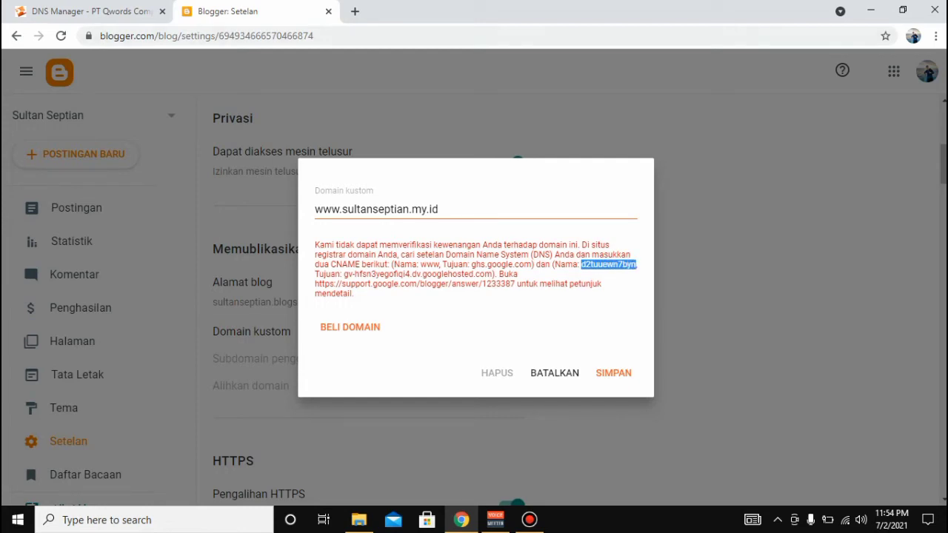
pyautogui.click(92, 11)
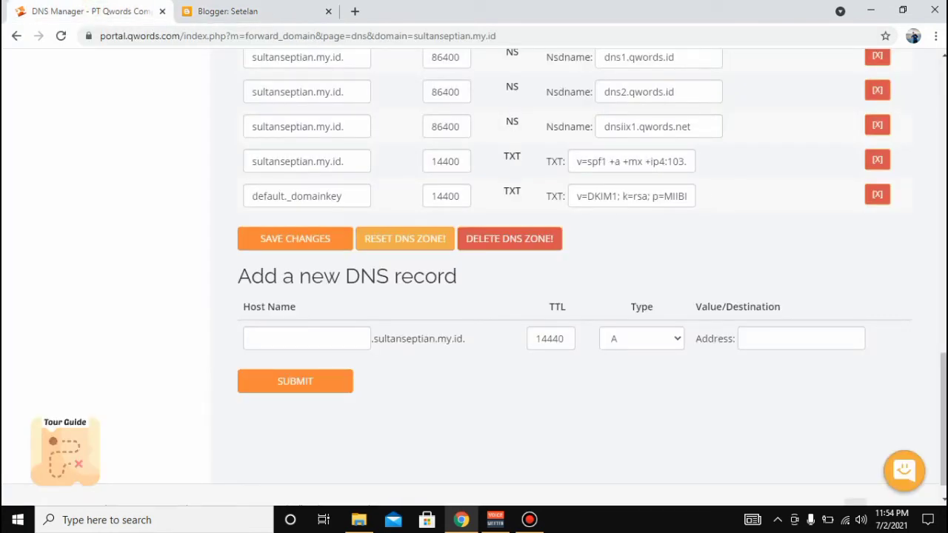
pyautogui.click(302, 337)
pyautogui.hotkey('ctrl', 'v')
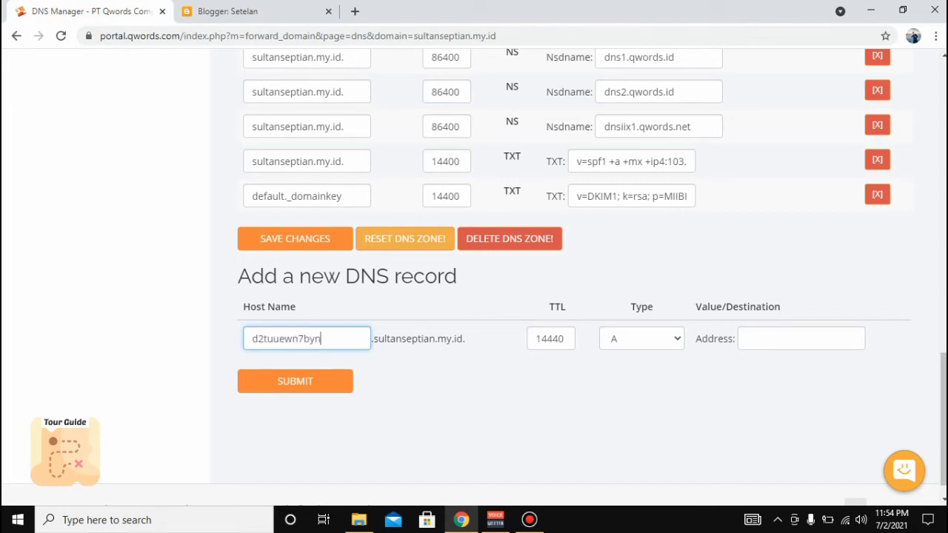
pyautogui.click(675, 339)
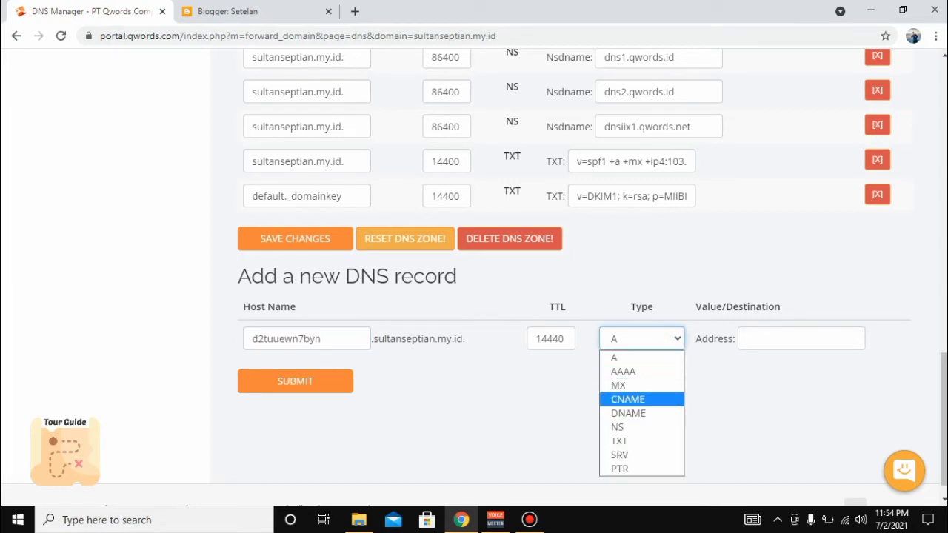
pyautogui.click(630, 399)
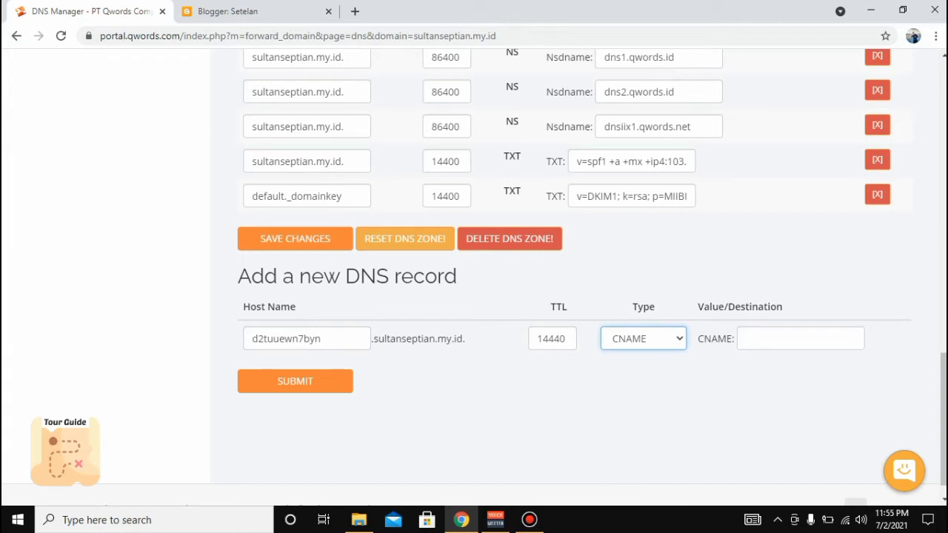
# Step: Copy the second CNAME's verification target from Blogger's message into the new record's destination and submit the record
pyautogui.click(216, 9)
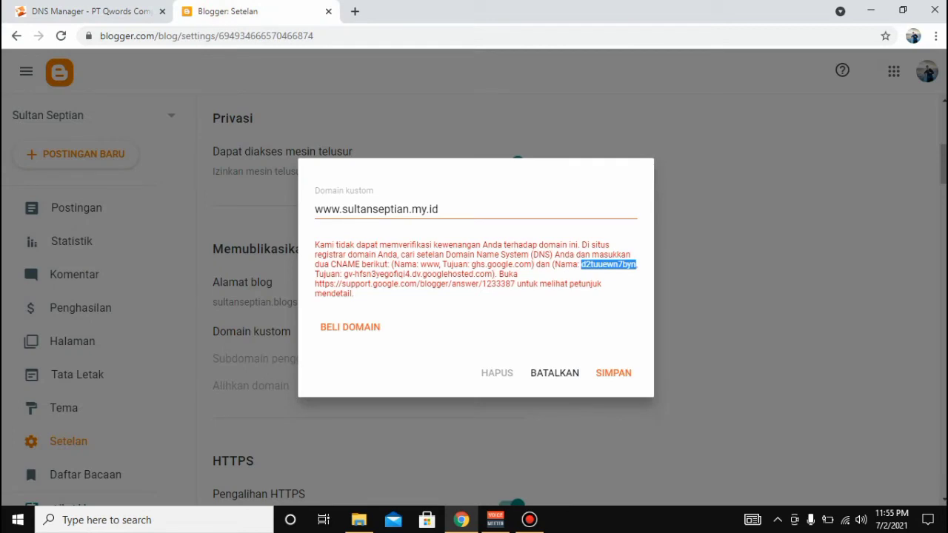
pyautogui.moveTo(343, 274); pyautogui.dragTo(492, 274)
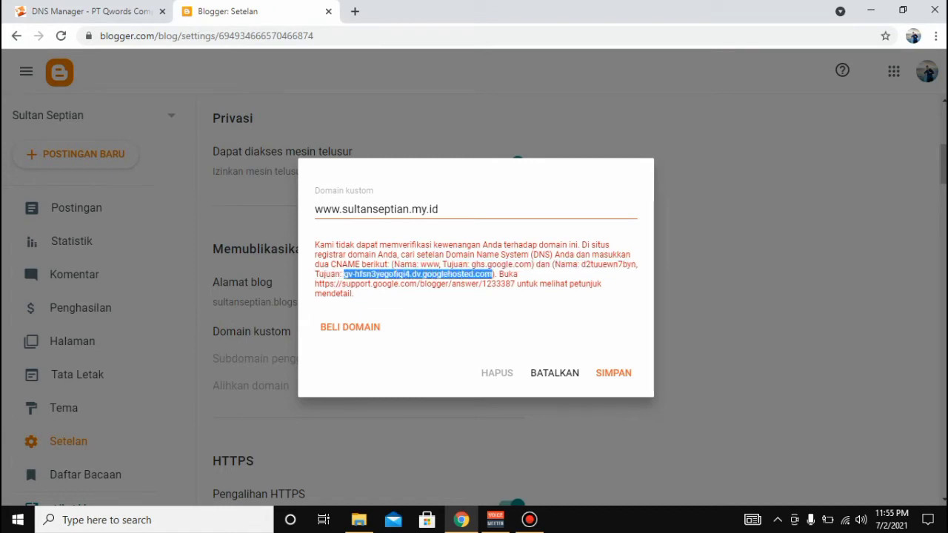
pyautogui.hotkey('ctrl', 'c')
pyautogui.hotkey('ctrl', 'Tab')
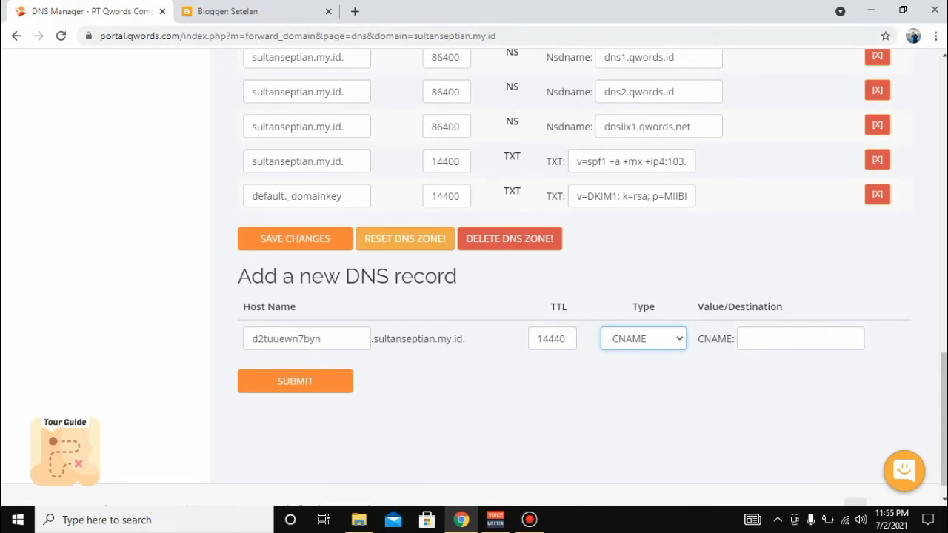
pyautogui.click(772, 338)
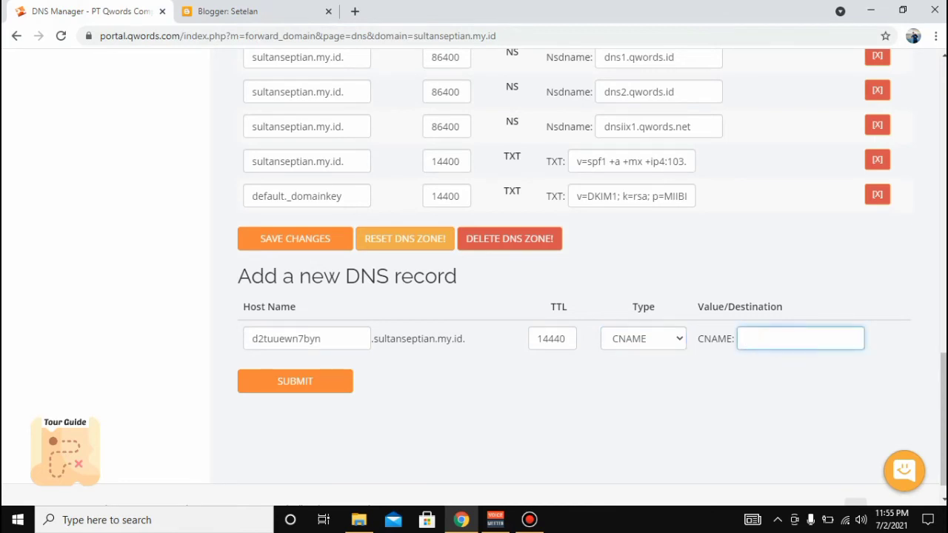
pyautogui.hotkey('ctrl', 'v')
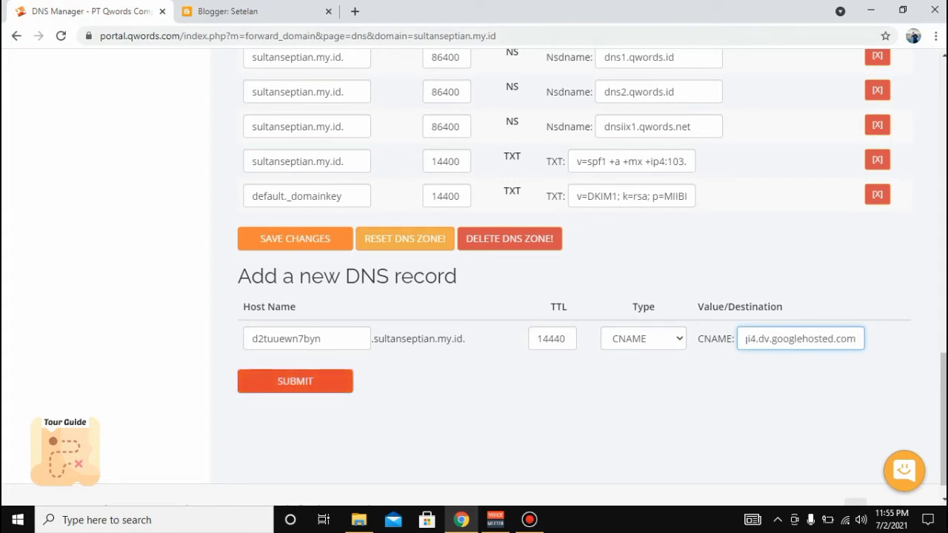
pyautogui.click(294, 381)
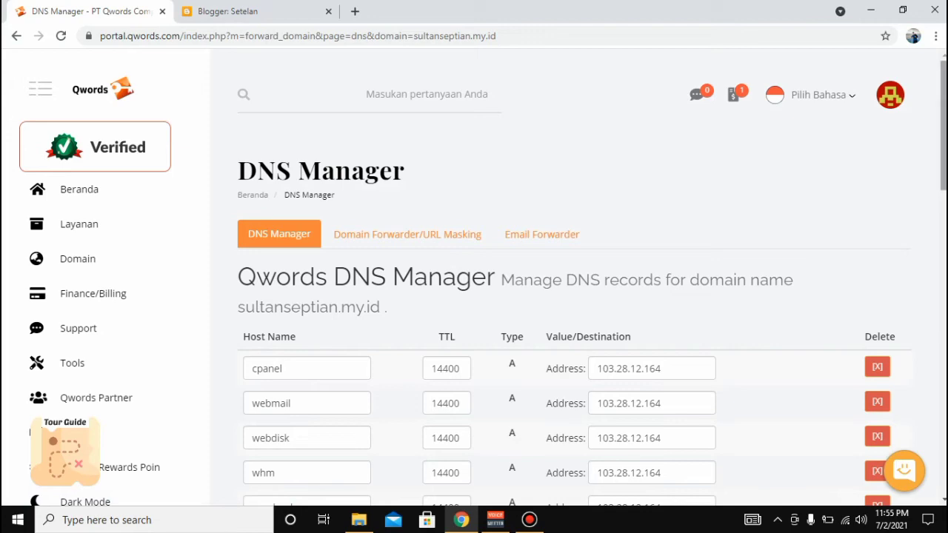
# Step: Return to Blogger and save the www custom domain in the blog's settings
pyautogui.moveTo(942, 126); pyautogui.dragTo(943, 172)
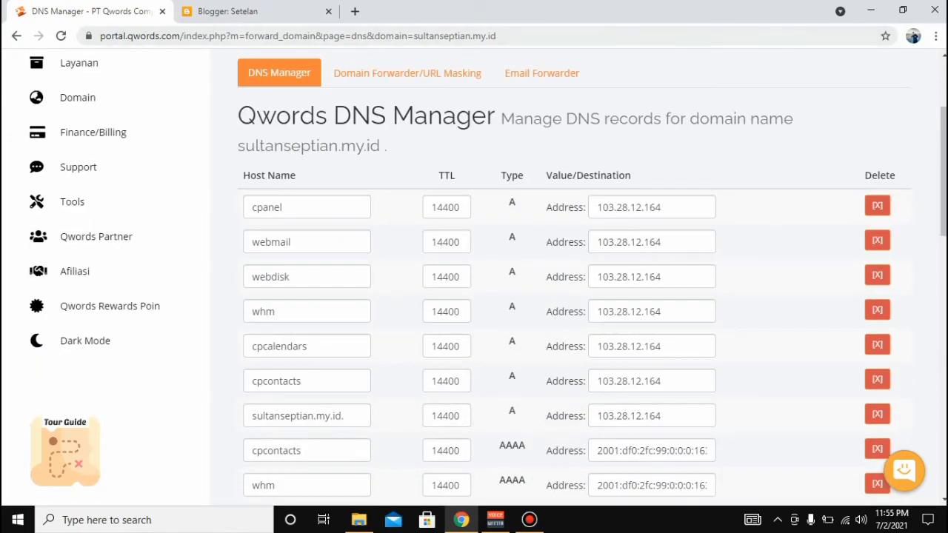
pyautogui.click(250, 11)
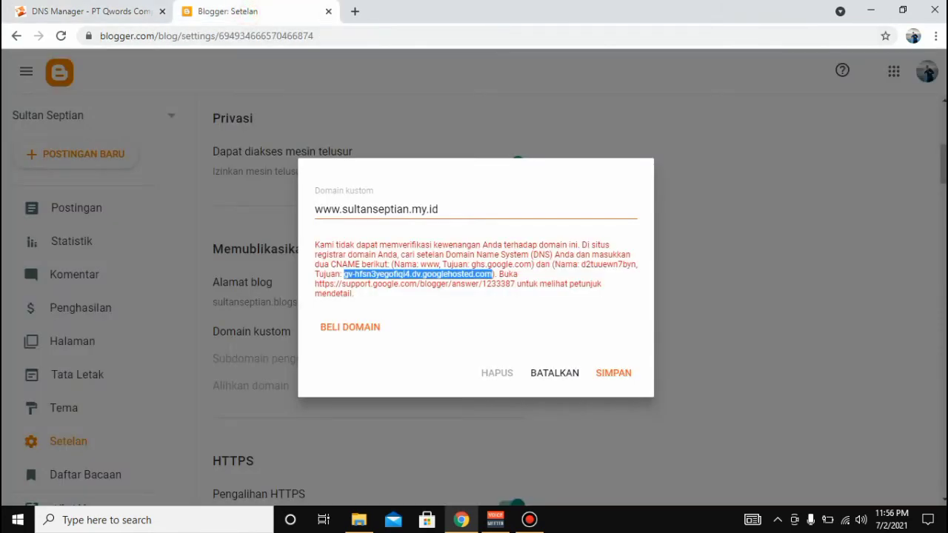
pyautogui.click(614, 373)
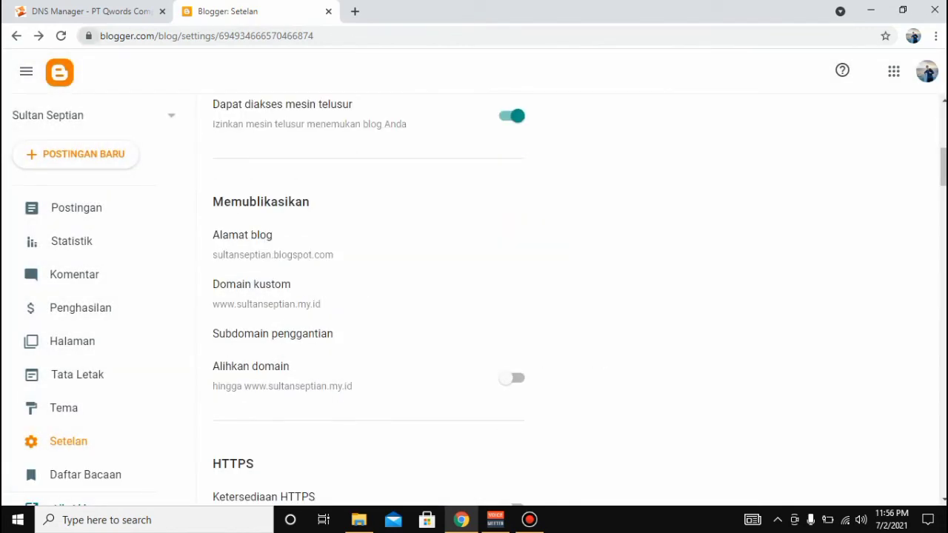
# Step: In the Qwords DNS Manager, set the address of the root domain's A record to 216.239.32.21
pyautogui.click(64, 14)
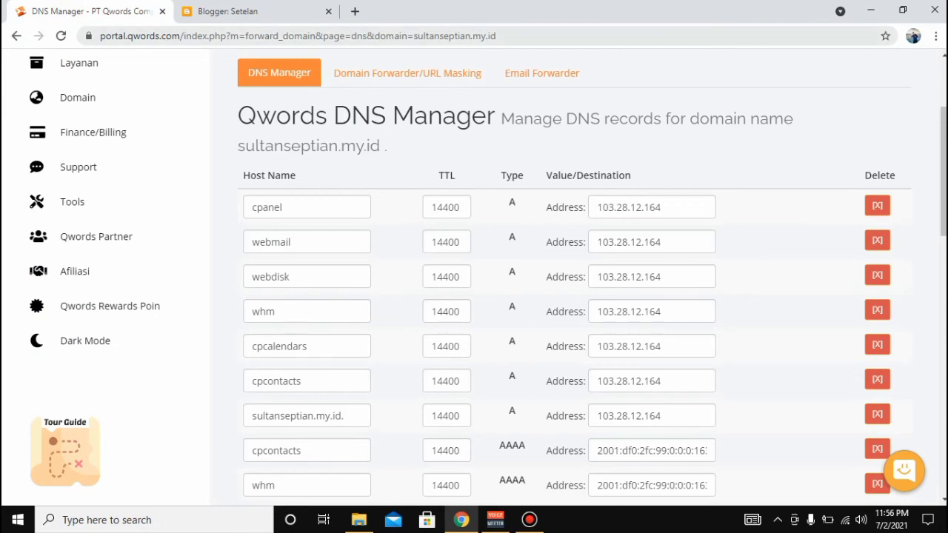
pyautogui.scroll(-3, 578, 282)
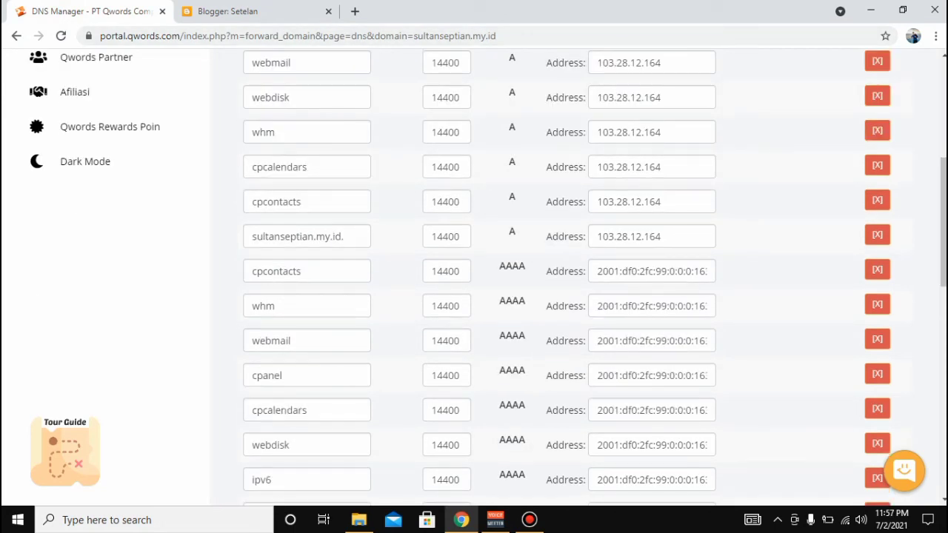
pyautogui.click(679, 237)
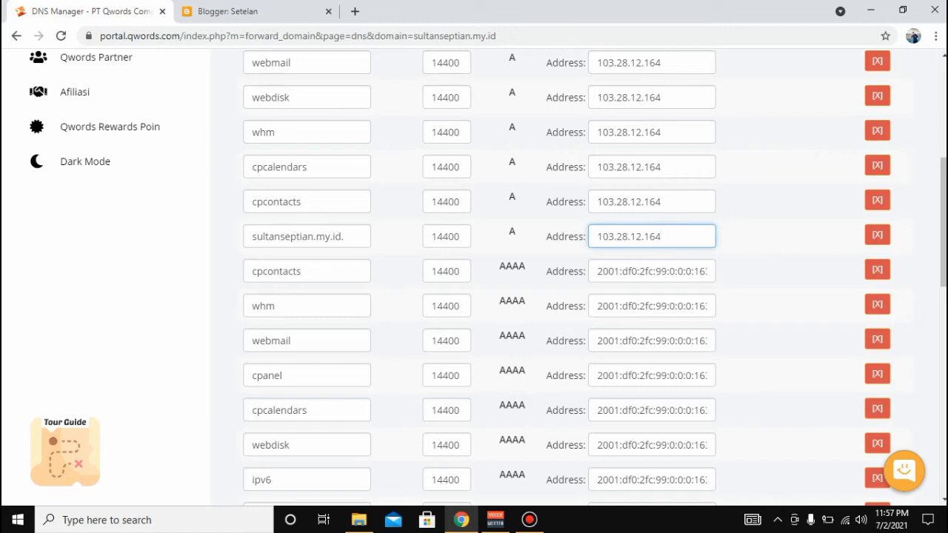
pyautogui.press('BackSpace')
pyautogui.press('BackSpace')
pyautogui.press('BackSpace')
pyautogui.press('BackSpace')
pyautogui.press('BackSpace')
pyautogui.press('BackSpace')
pyautogui.press('BackSpace')
pyautogui.press('BackSpace')
pyautogui.press('BackSpace')
pyautogui.press('BackSpace')
pyautogui.press('BackSpace')
pyautogui.press('BackSpace')
pyautogui.press('BackSpace')
pyautogui.write('216.239.32.21')
# Step: Replace the webmail AAAA record's host name with the root domain name copied from the A record
pyautogui.scroll(-4, 474, 274)
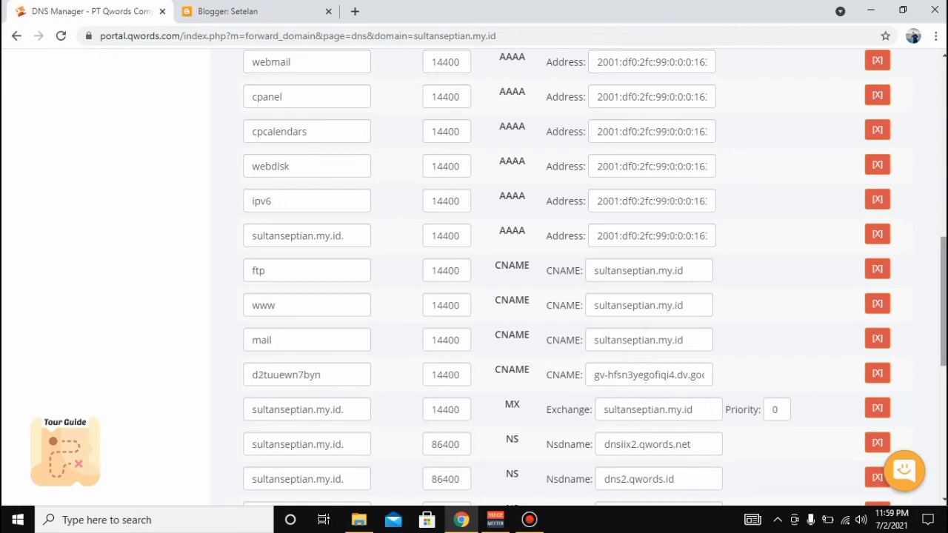
pyautogui.scroll(2, 577, 276)
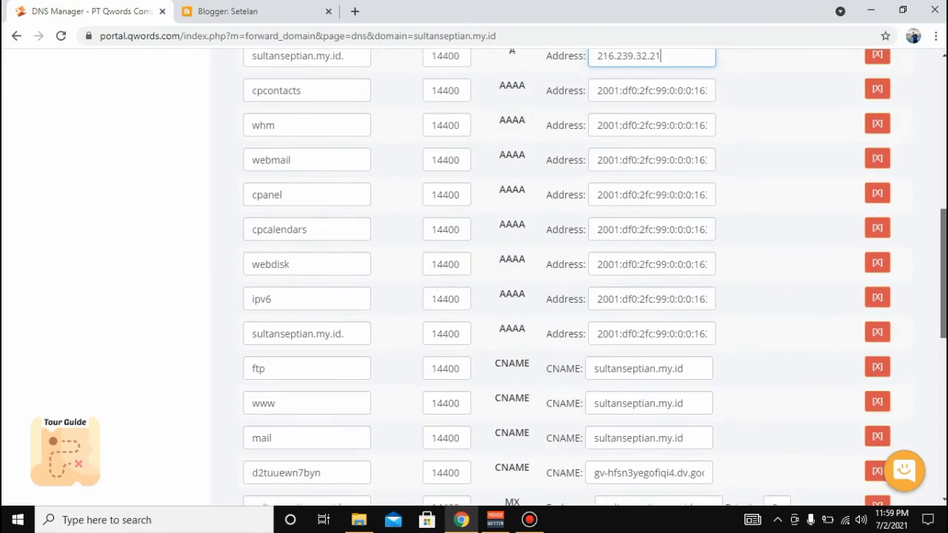
pyautogui.scroll(2, 578, 277)
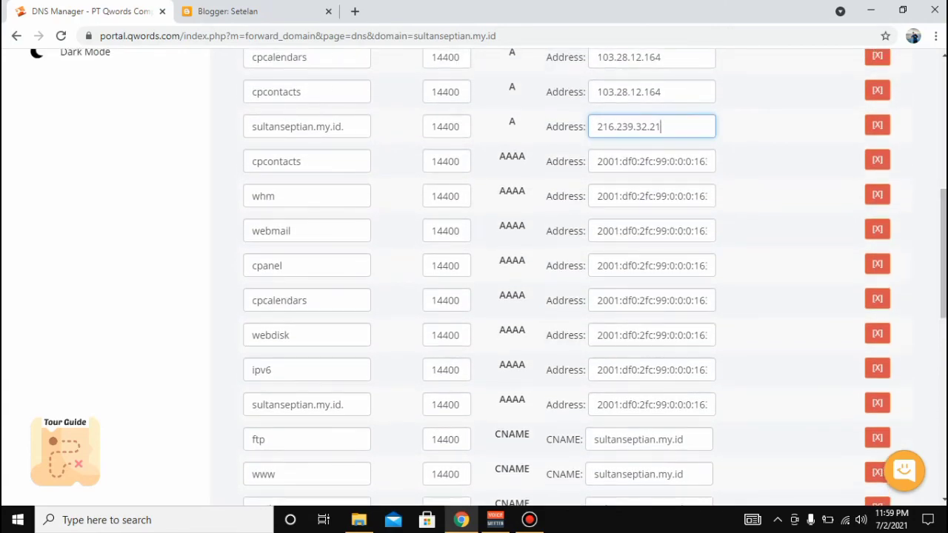
pyautogui.moveTo(345, 126); pyautogui.dragTo(250, 126)
pyautogui.hotkey('ctrl', 'c')
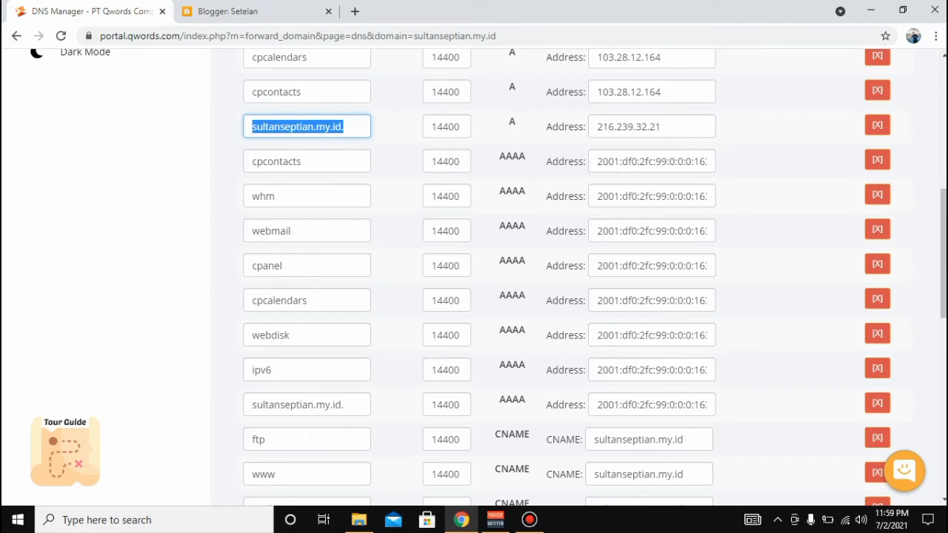
pyautogui.moveTo(296, 228); pyautogui.dragTo(250, 231)
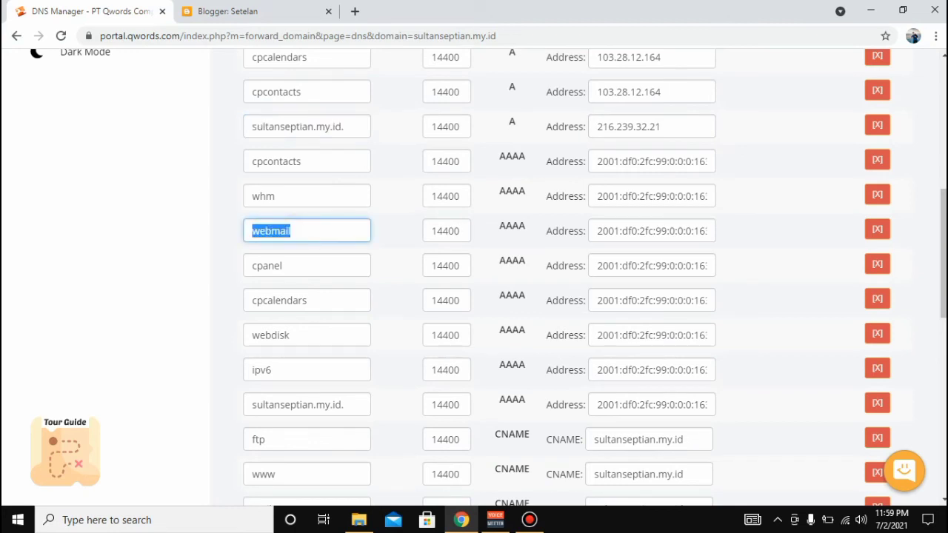
pyautogui.press('BackSpace')
pyautogui.hotkey('ctrl', 'v')
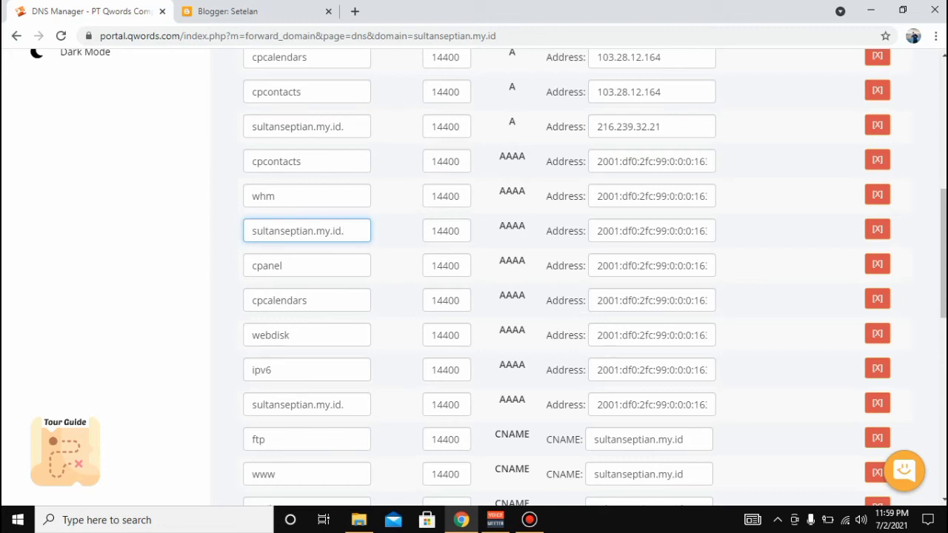
# Step: Set the address of the AAAA record between whm and cpanel to 216.239.34.21
pyautogui.click(710, 230)
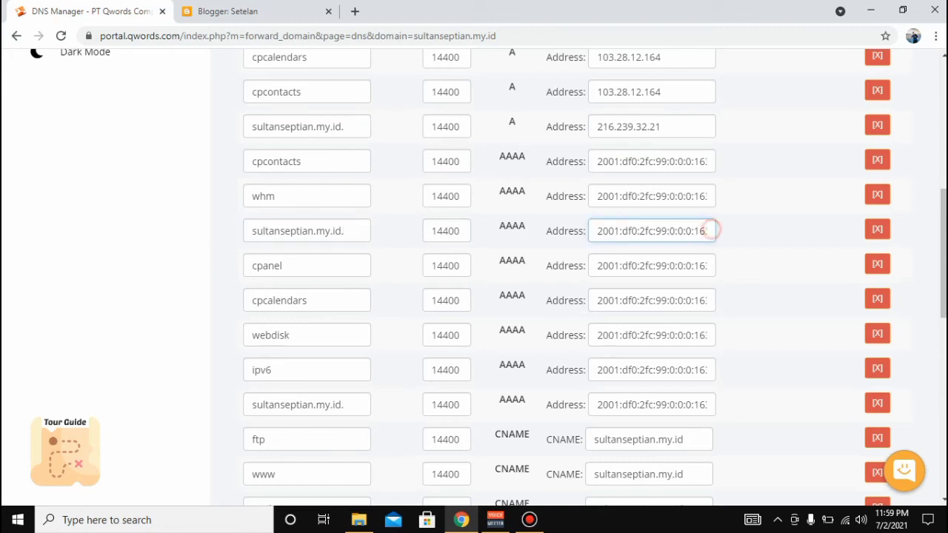
pyautogui.doubleClick(699, 230)
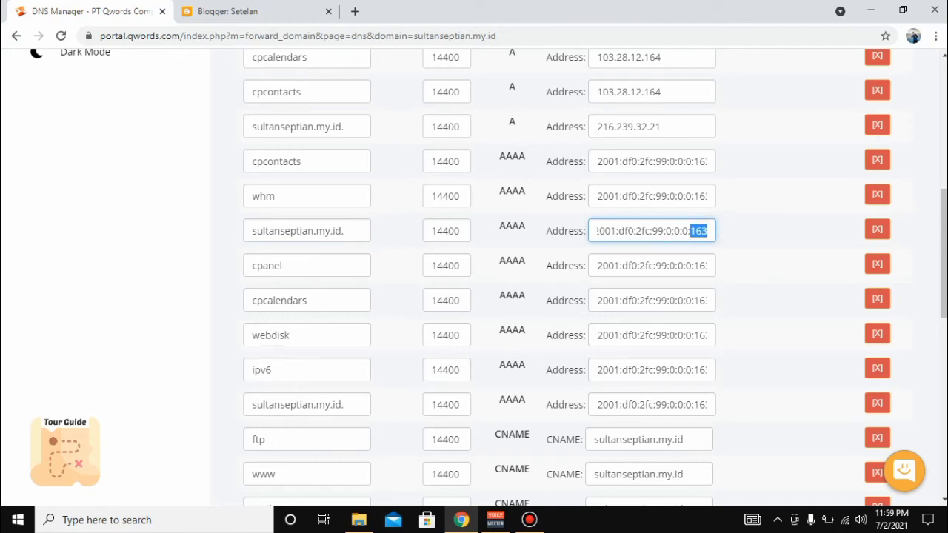
pyautogui.press('BackSpace')
pyautogui.press('BackSpace')
pyautogui.press('BackSpace')
pyautogui.press('BackSpace')
pyautogui.press('BackSpace')
pyautogui.press('BackSpace')
pyautogui.press('BackSpace')
pyautogui.press('BackSpace')
pyautogui.press('BackSpace')
pyautogui.press('BackSpace')
pyautogui.press('BackSpace')
pyautogui.press('BackSpace')
pyautogui.press('BackSpace')
pyautogui.press('BackSpace')
pyautogui.press('BackSpace')
pyautogui.press('BackSpace')
pyautogui.press('BackSpace')
pyautogui.press('BackSpace')
pyautogui.press('BackSpace')
pyautogui.press('BackSpace')
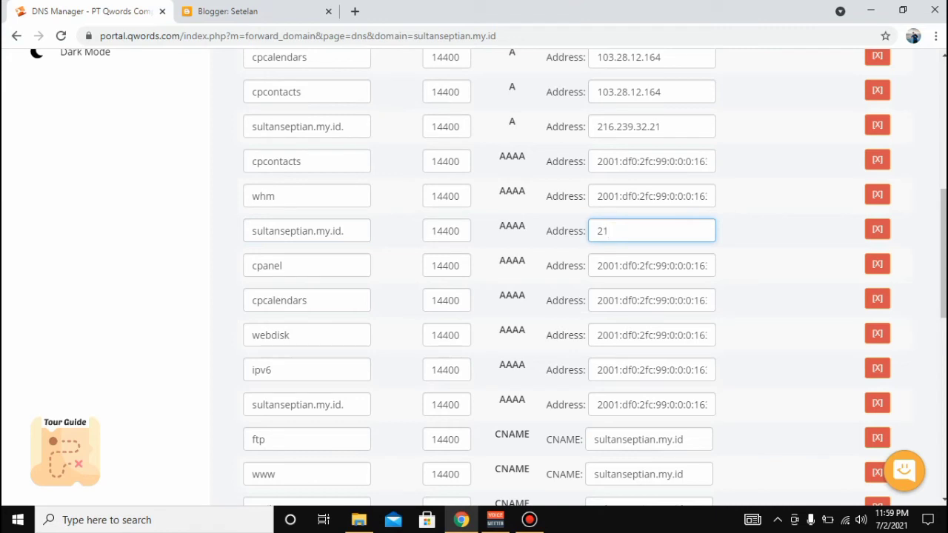
pyautogui.write('6.239.34.21')
# Step: Add a new A record with a blank host name and the address 216.239.36.21
pyautogui.moveTo(944, 251); pyautogui.dragTo(944, 423)
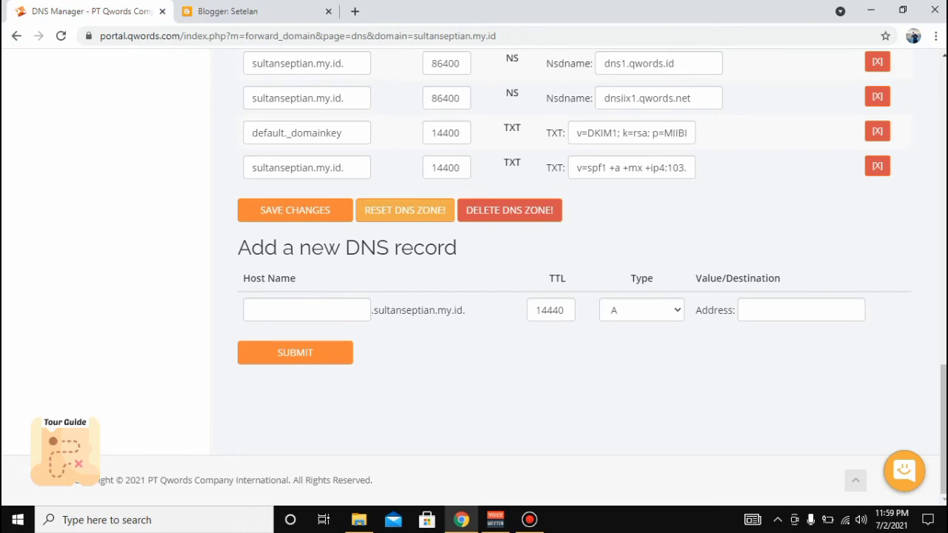
pyautogui.click(811, 314)
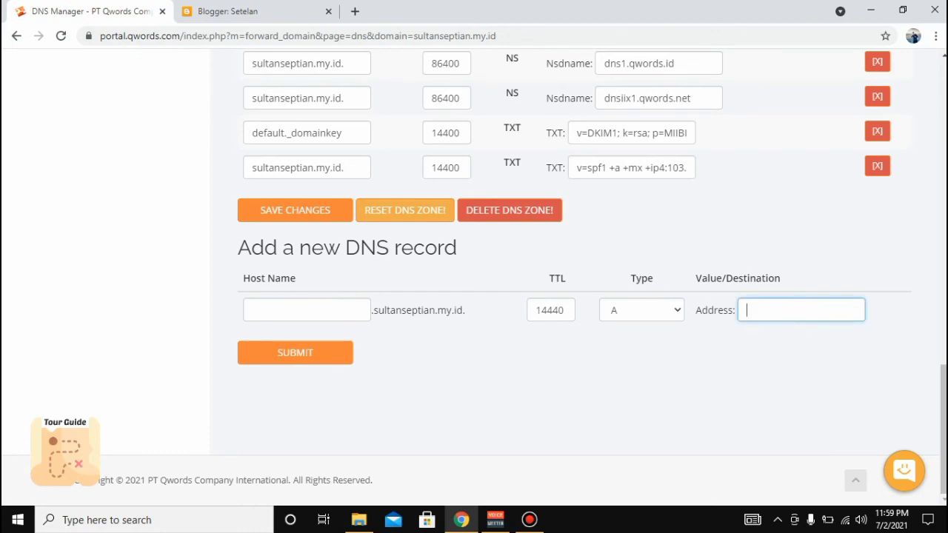
pyautogui.write('216.239')
pyautogui.write('.36.21')
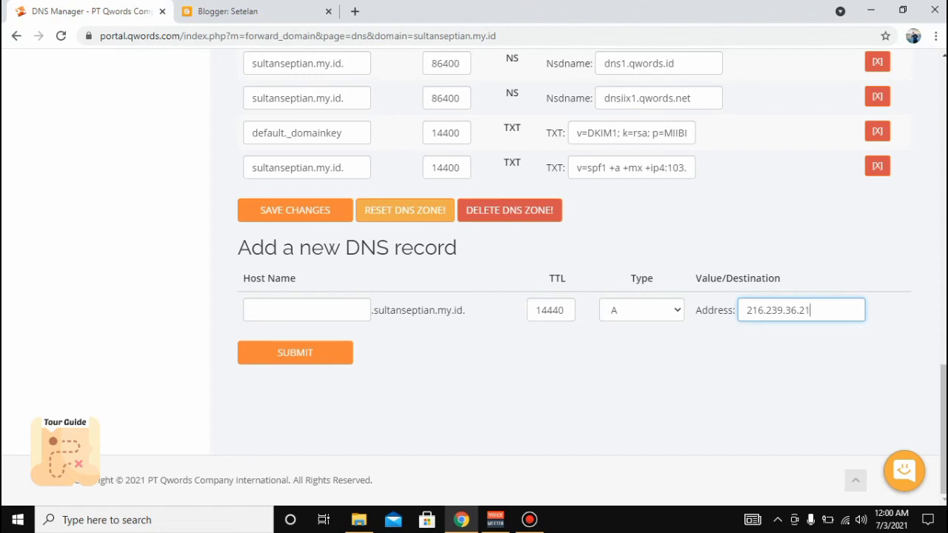
pyautogui.press('Return')
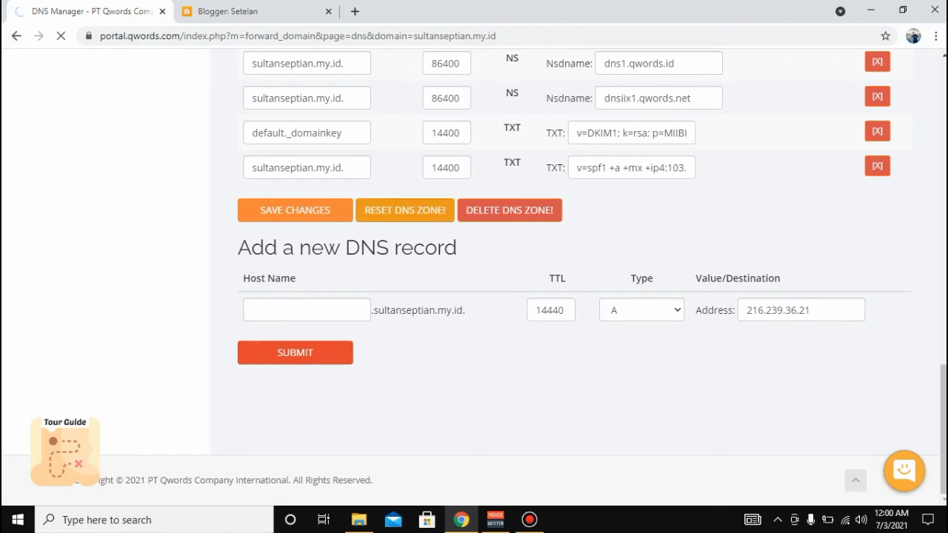
# Step: Switch to the Blogger settings and, under Memublikasikan, turn on Alihkan domain to redirect the root domain to its www address
pyautogui.hotkey('ctrl', 'Tab')
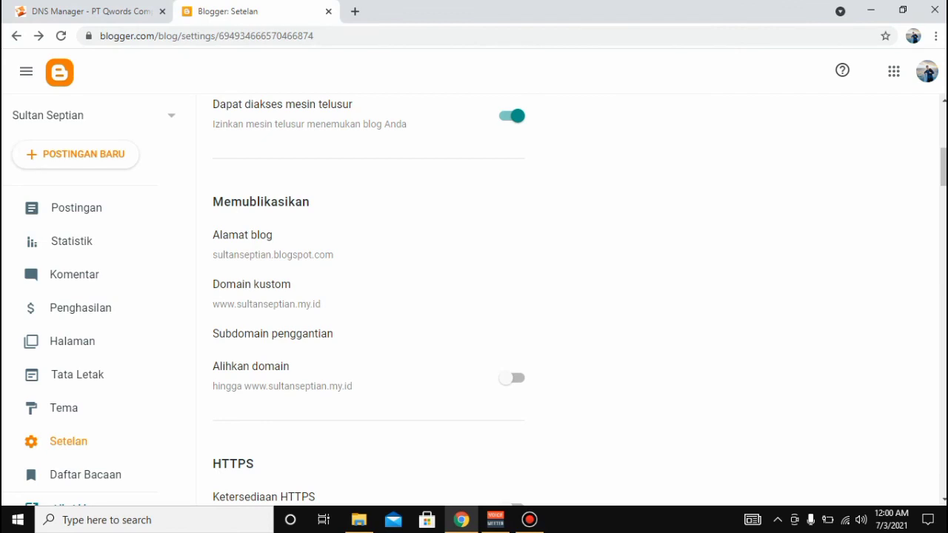
pyautogui.scroll(-5, 578, 296)
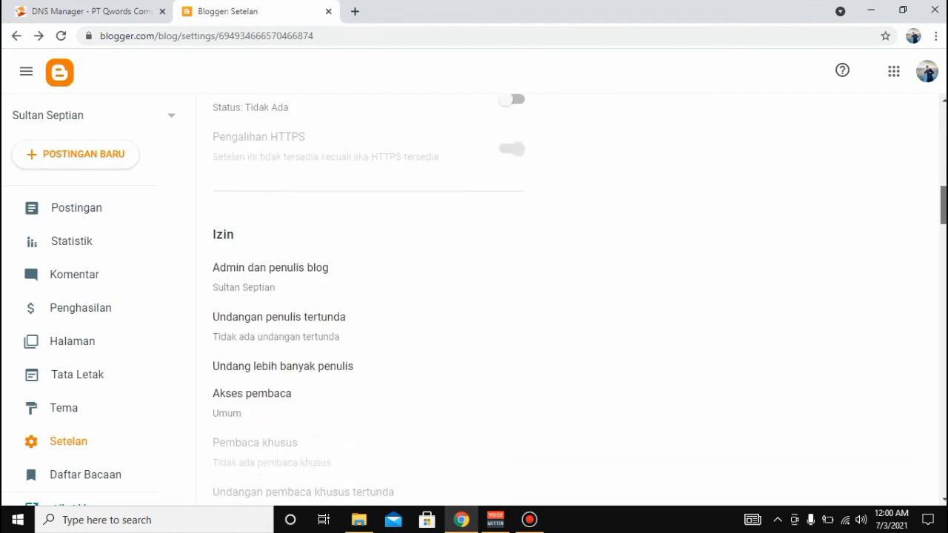
pyautogui.scroll(4, 578, 296)
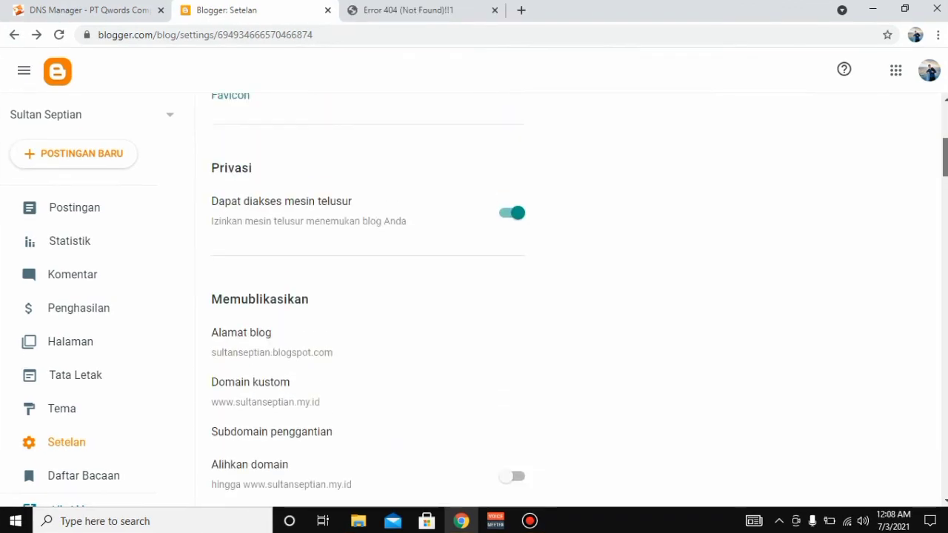
pyautogui.scroll(-2, 578, 297)
pyautogui.scroll(1, 578, 296)
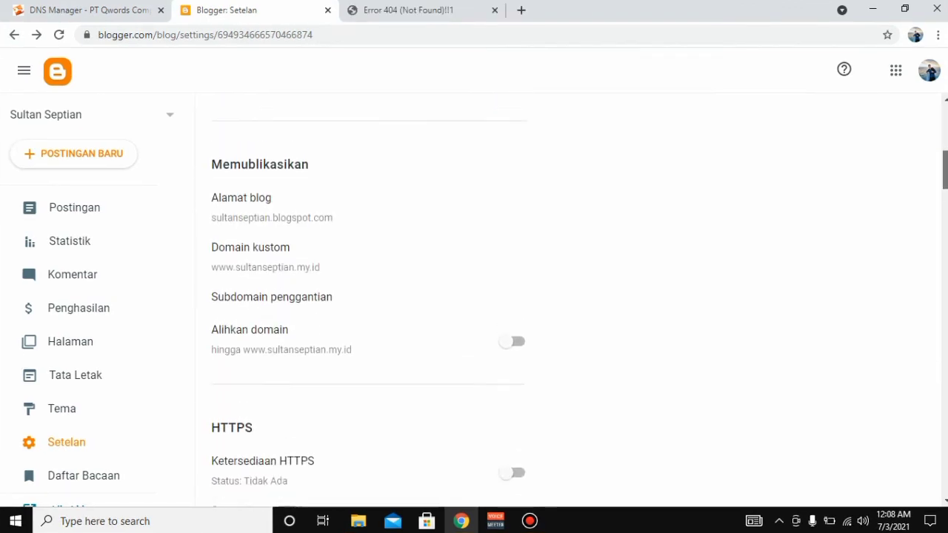
pyautogui.scroll(-1, 577, 296)
pyautogui.scroll(-1, 578, 296)
pyautogui.scroll(1, 577, 296)
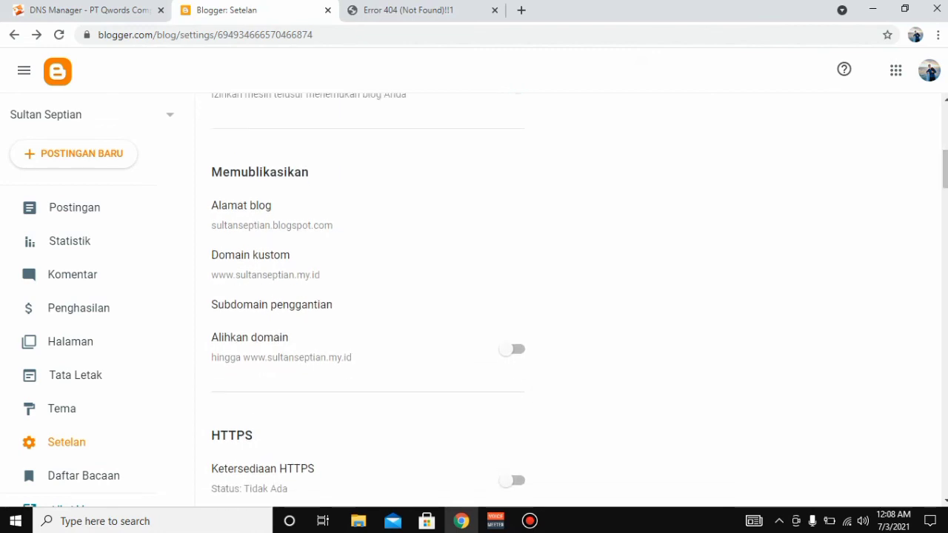
pyautogui.click(514, 349)
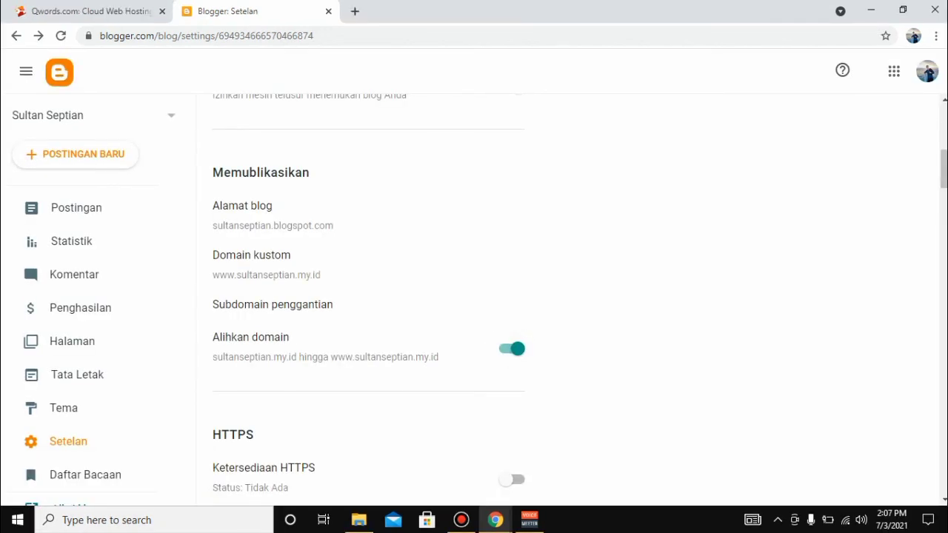
# Step: Open the custom .my.id domain without www in a new browser tab and look through the blog's home page
pyautogui.click(354, 11)
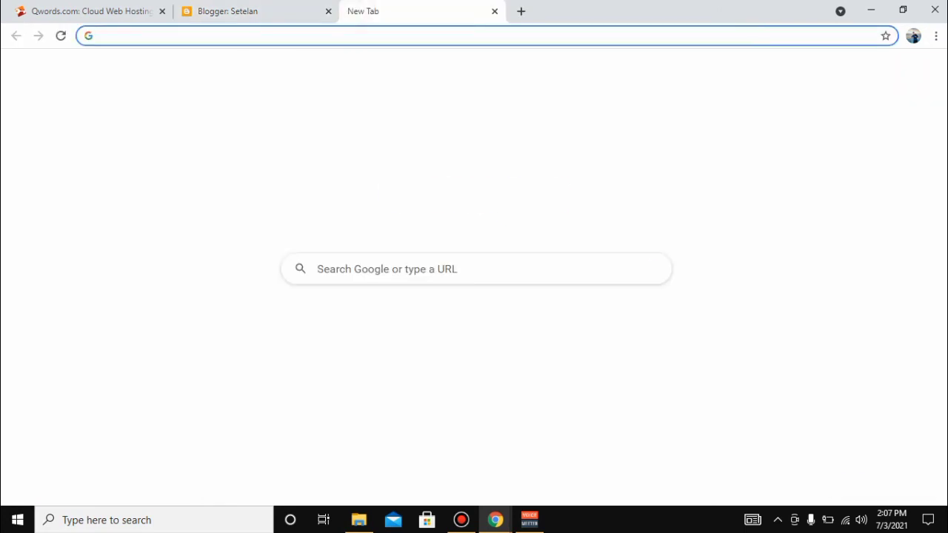
pyautogui.write('sultan')
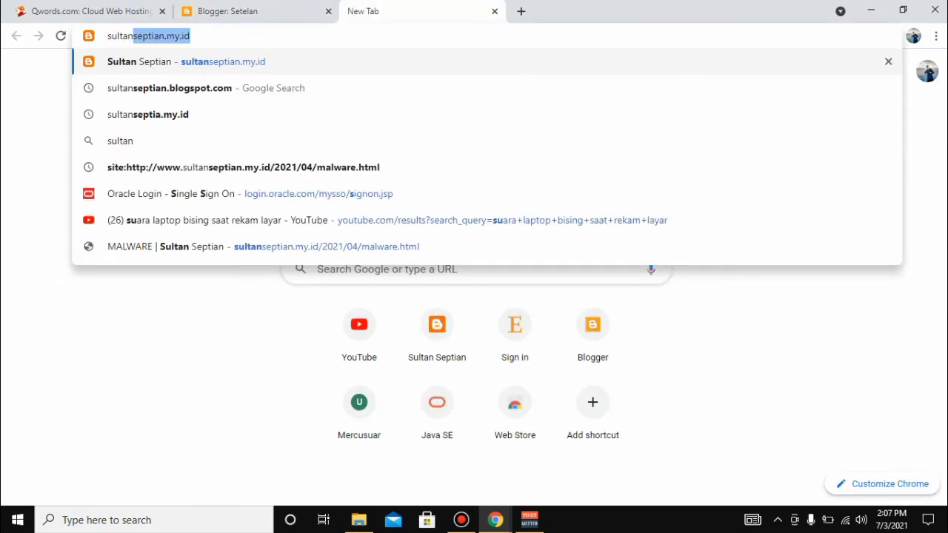
pyautogui.write('septi')
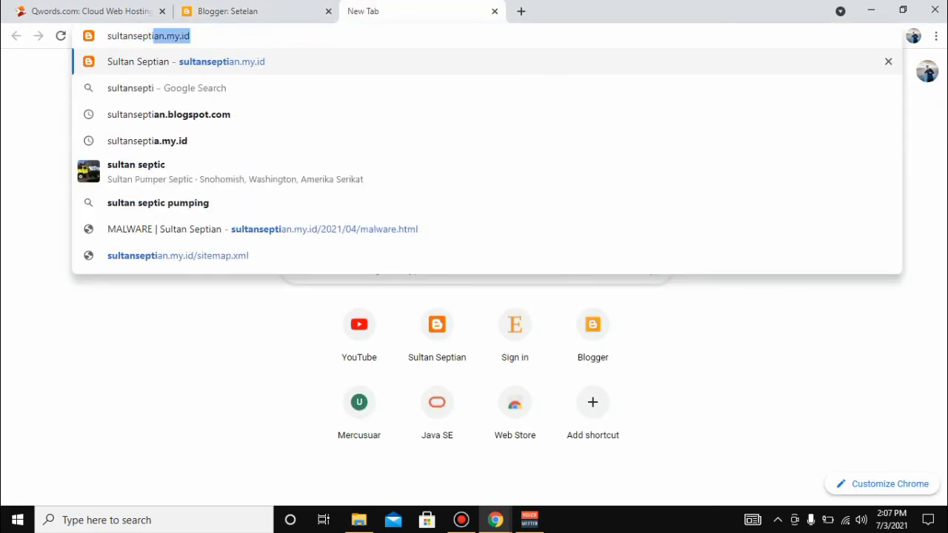
pyautogui.write('an.my.id')
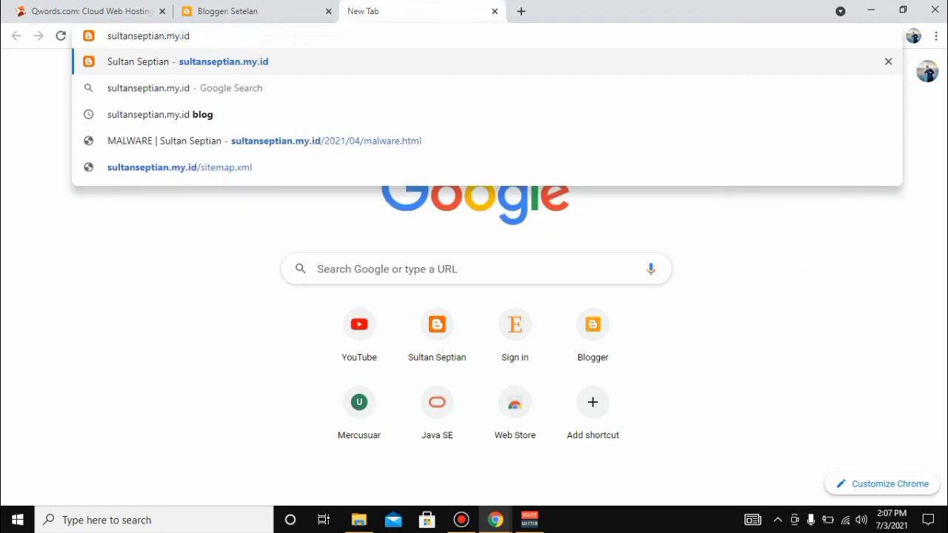
pyautogui.press('Return')
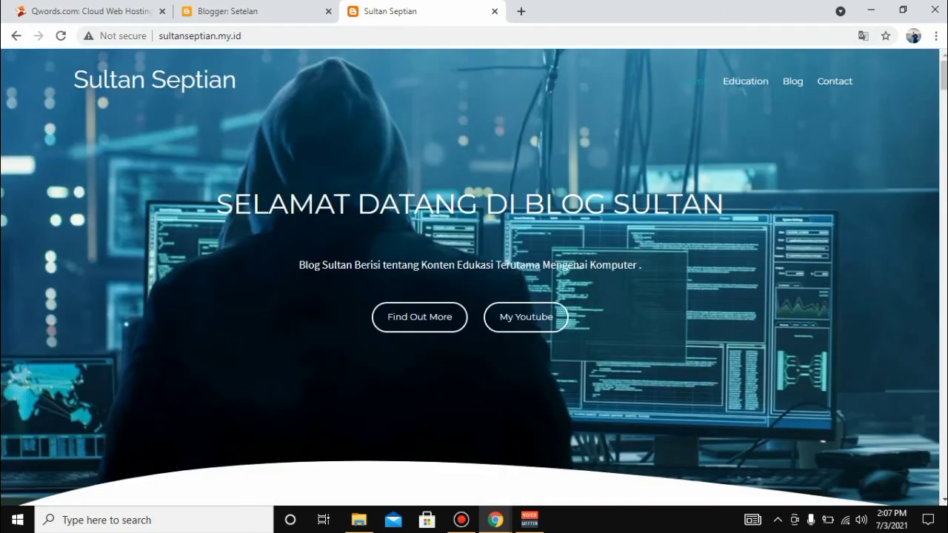
pyautogui.scroll(-15, 474, 274)
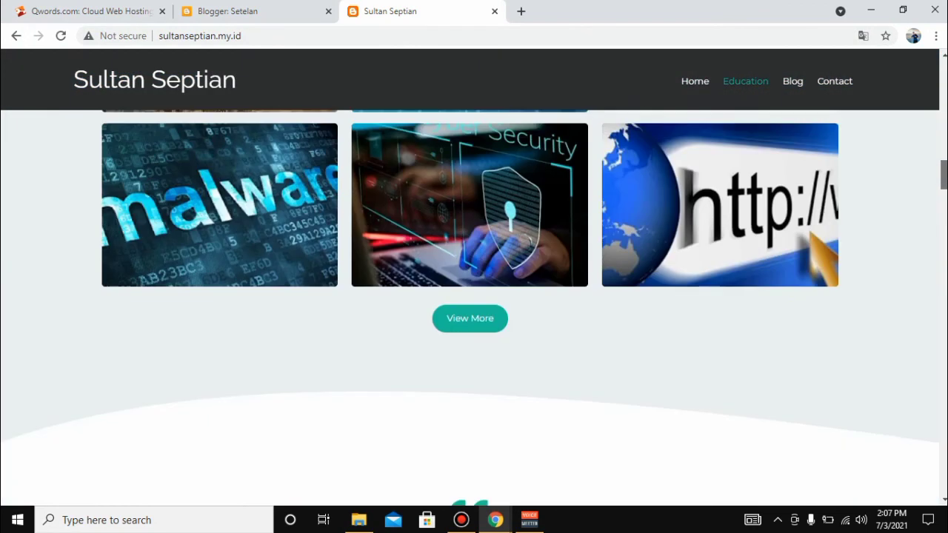
pyautogui.scroll(-20, 474, 297)
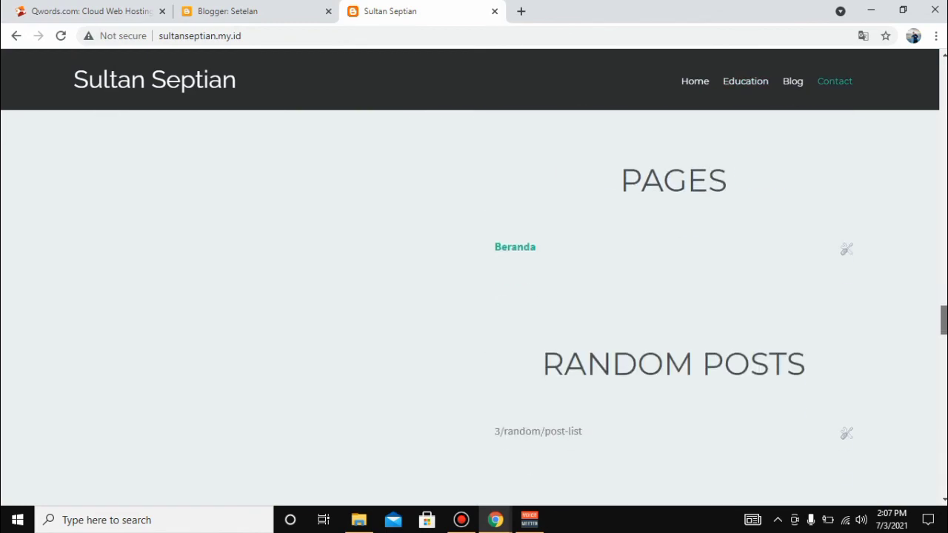
pyautogui.scroll(20, 474, 308)
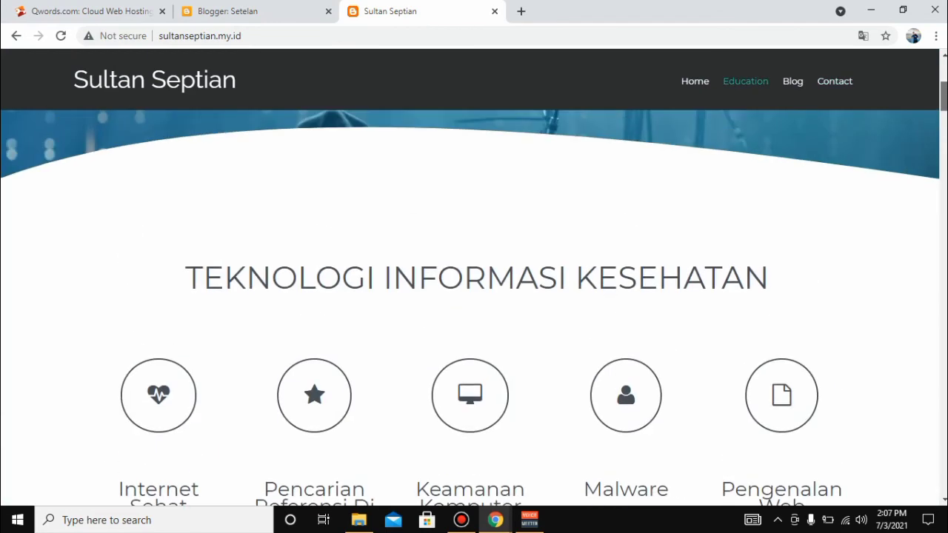
pyautogui.scroll(5, 474, 296)
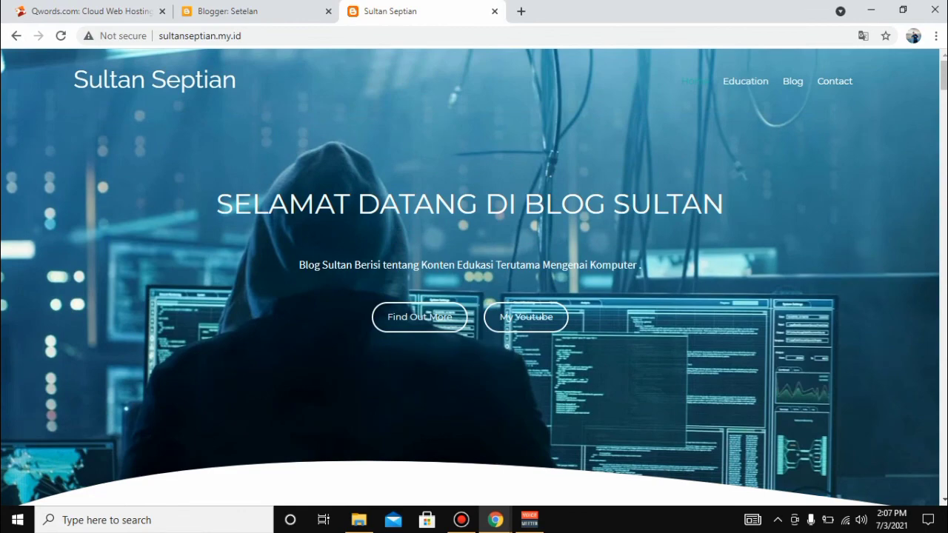